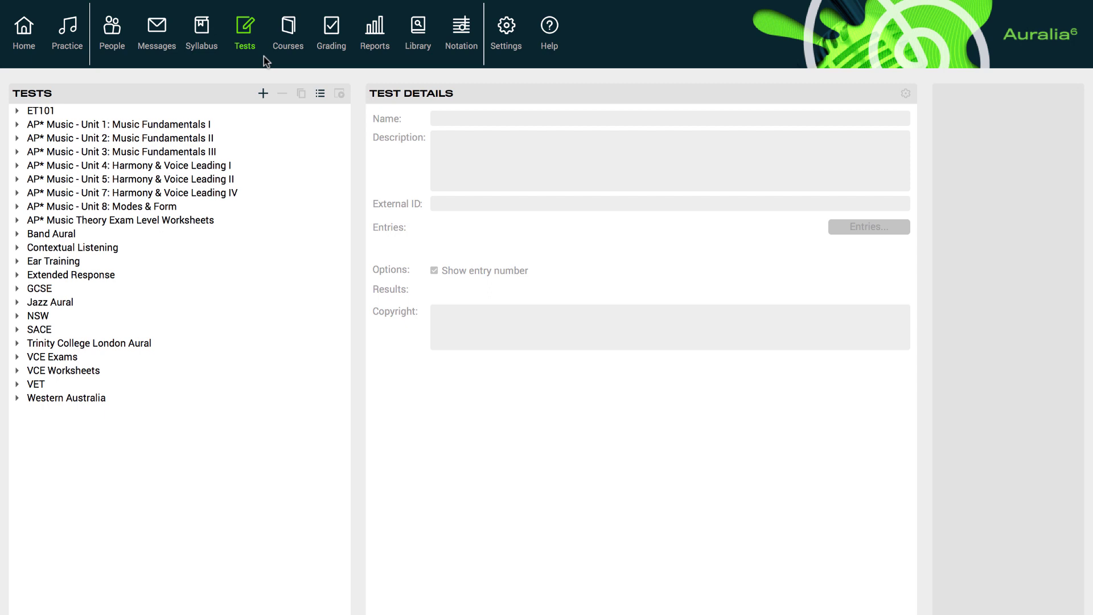
Add a new test named 'Aural Test 1' with the description 'Week 1 aural test'
{"action": "left_click", "coordinate": [264, 99]}
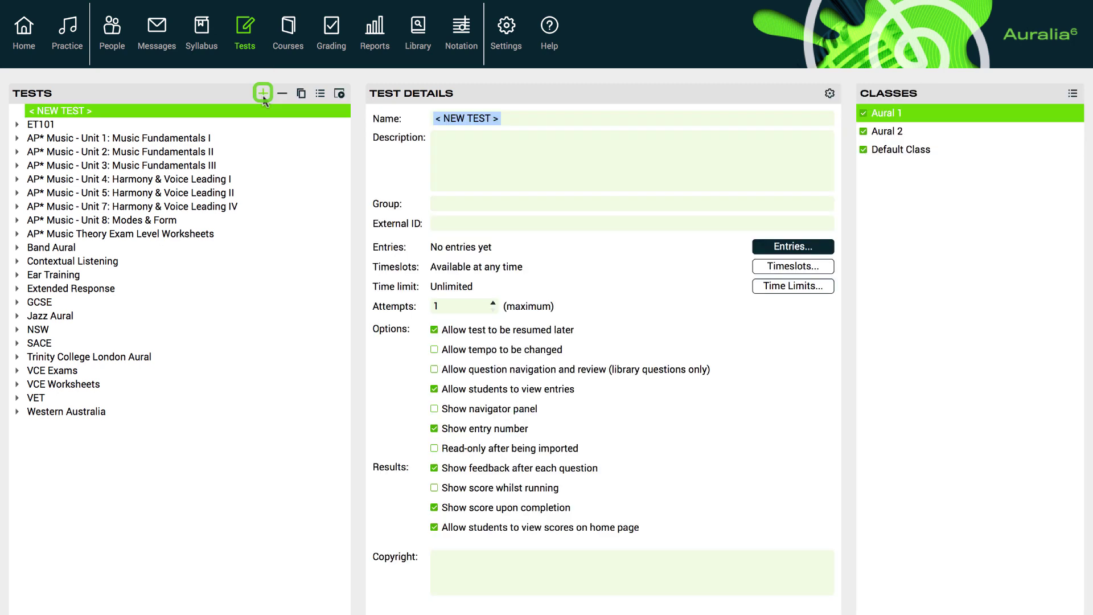
{"action": "type", "text": "Aural "}
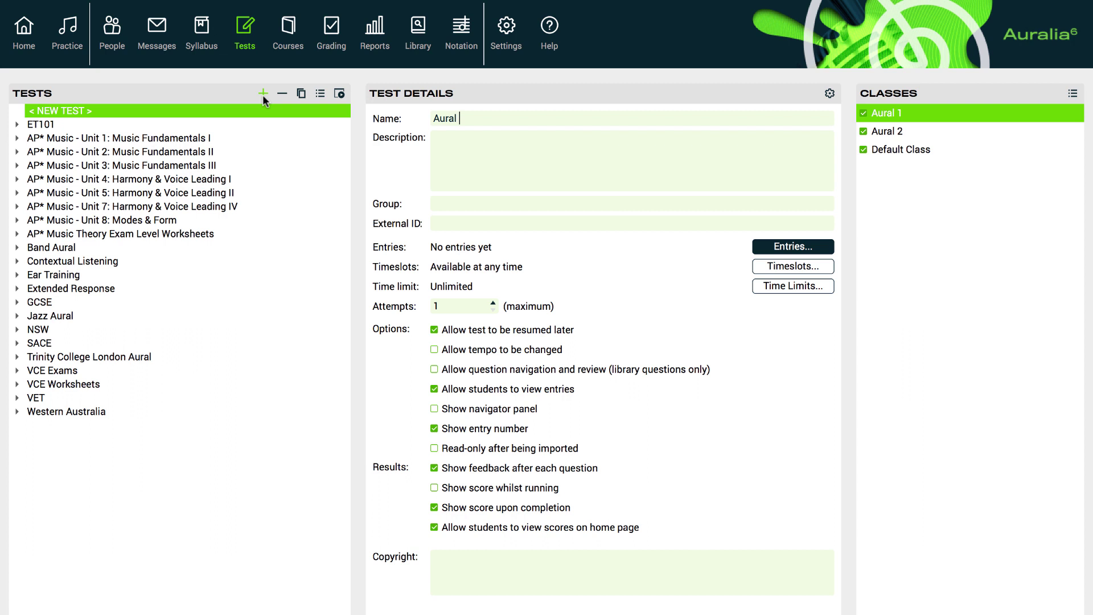
{"action": "type", "text": "Test 1"}
{"action": "type", "text": "Week"}
{"action": "type", "text": " 1 aur"}
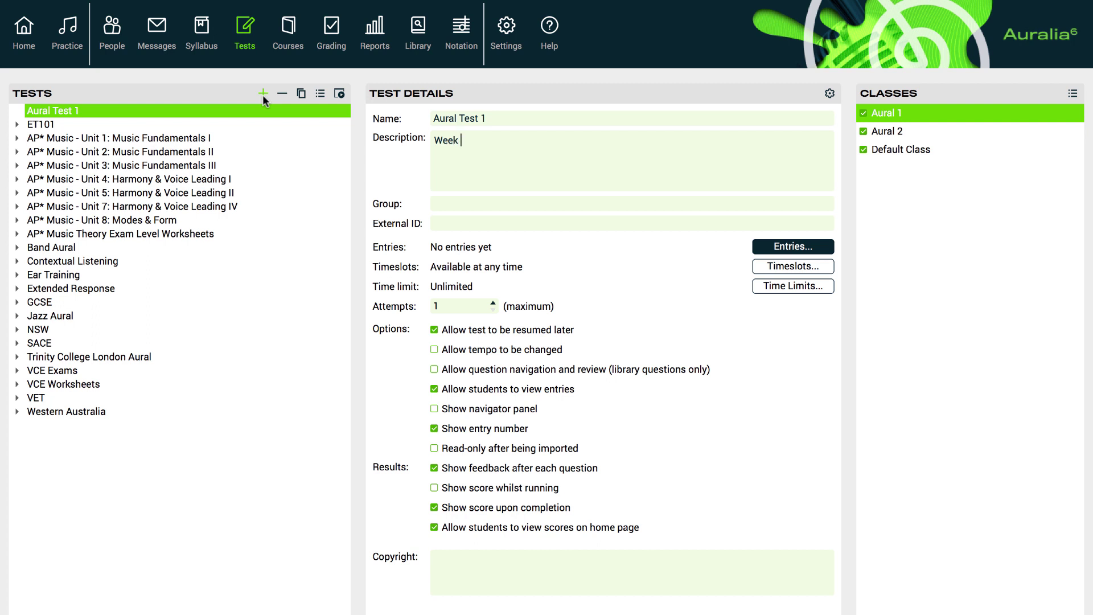
{"action": "type", "text": "al test"}
{"action": "key", "text": "Tab"}
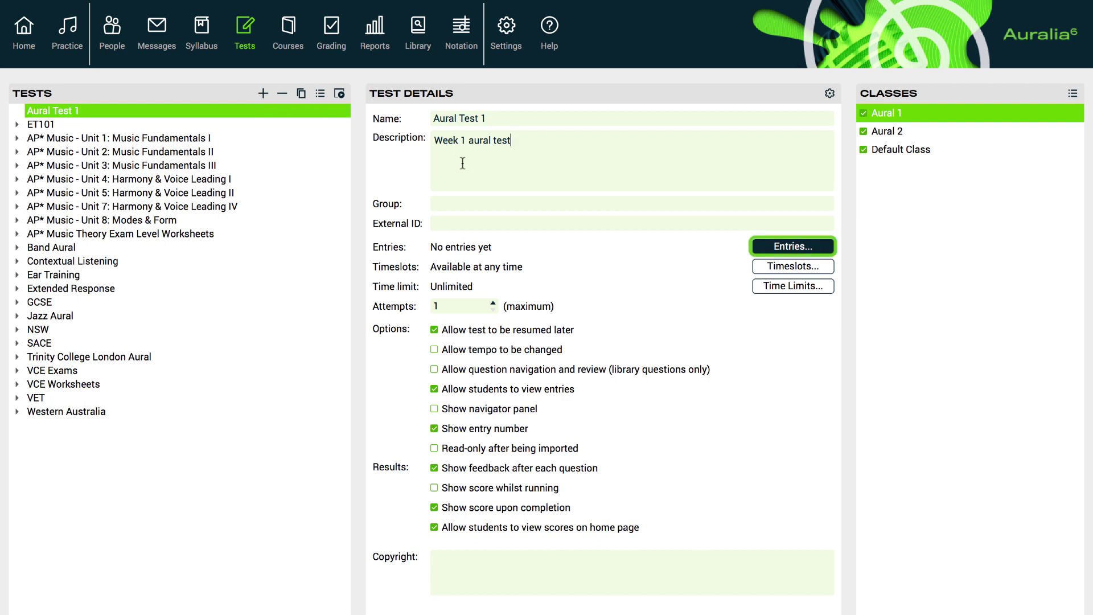
Open Aural Test 1's entries and add an entry, trying Library Drill and display text 'Welcome!'
{"action": "left_click", "coordinate": [759, 251]}
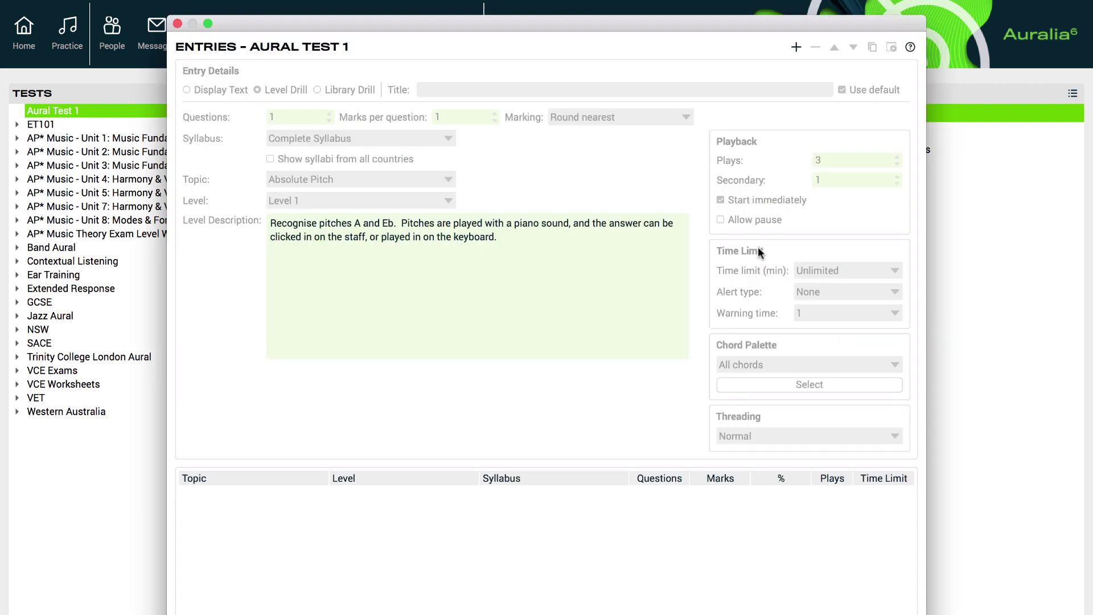
{"action": "left_click", "coordinate": [797, 48]}
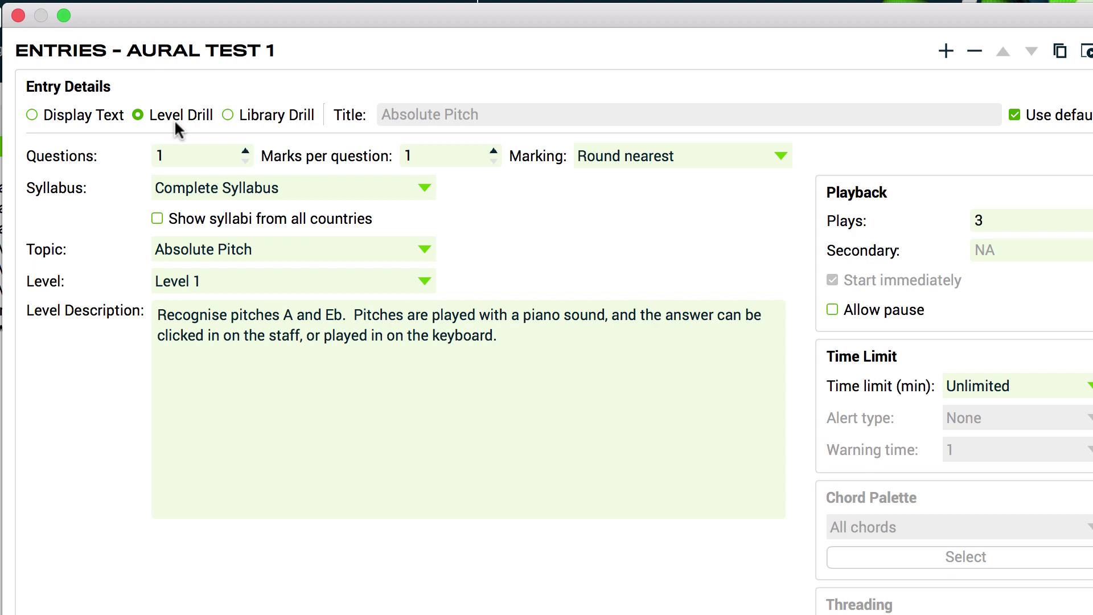
{"action": "left_click", "coordinate": [227, 115]}
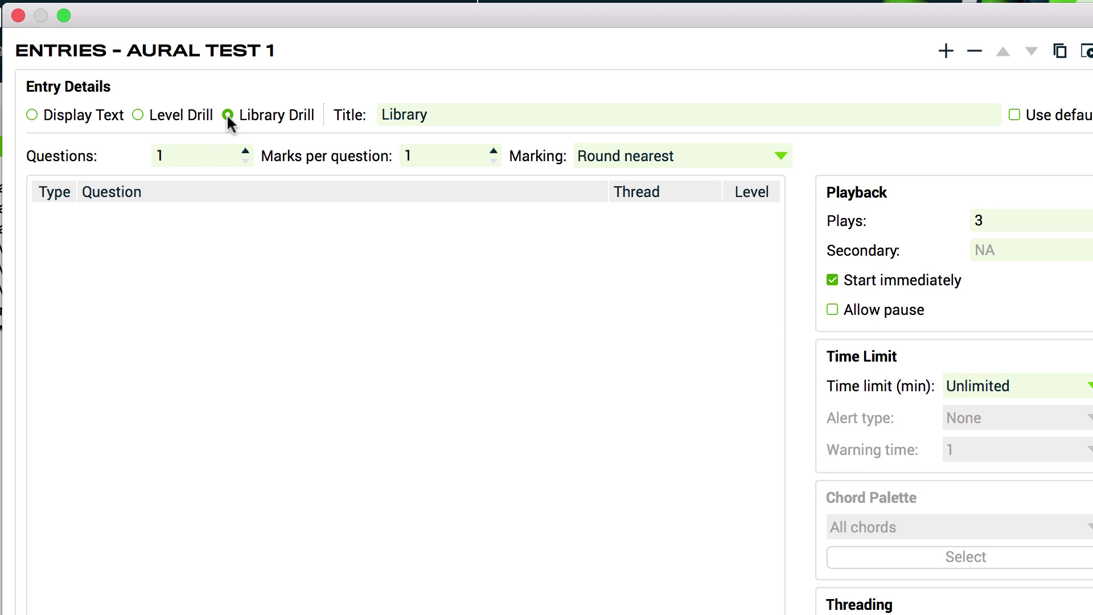
{"action": "left_click", "coordinate": [32, 114]}
{"action": "left_click", "coordinate": [66, 188]}
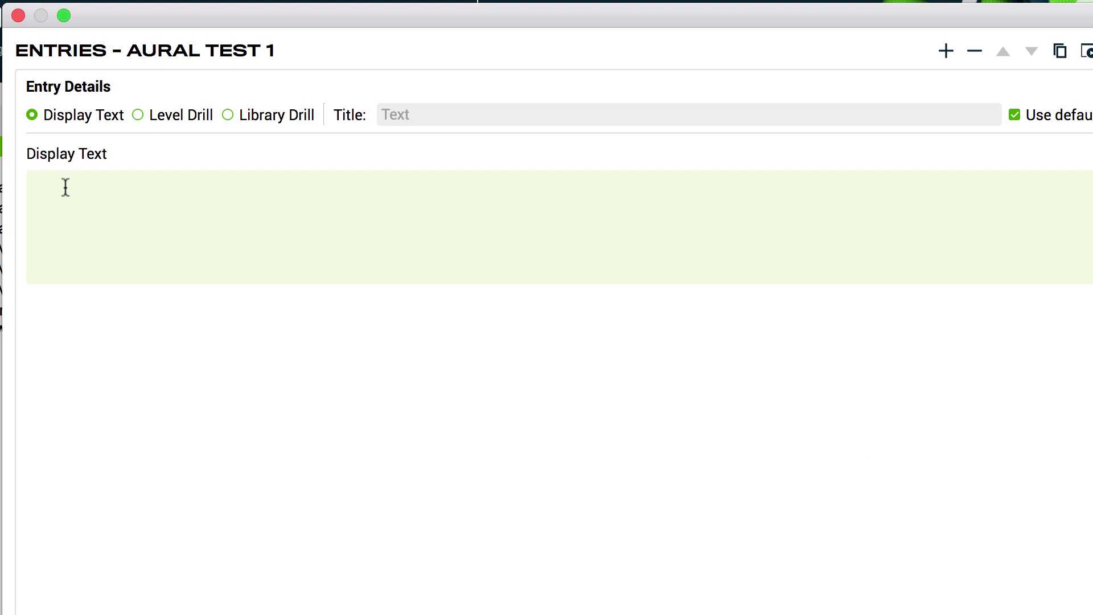
{"action": "type", "text": "Welcome!"}
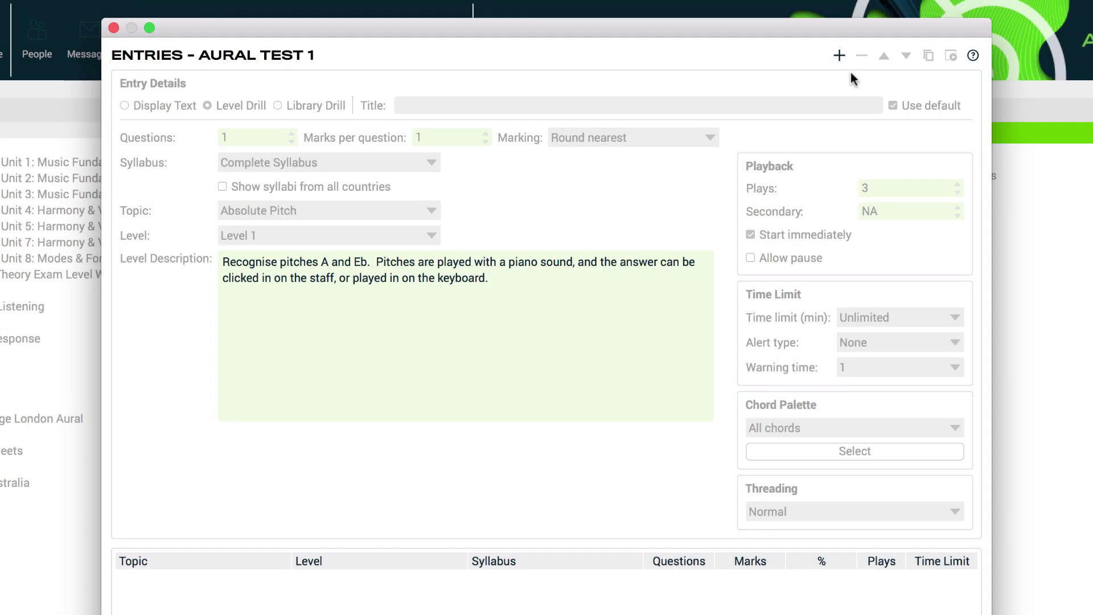
Add an entry set to Complete Syllabus, Chord Recognition, Level 3
{"action": "left_click", "coordinate": [839, 57]}
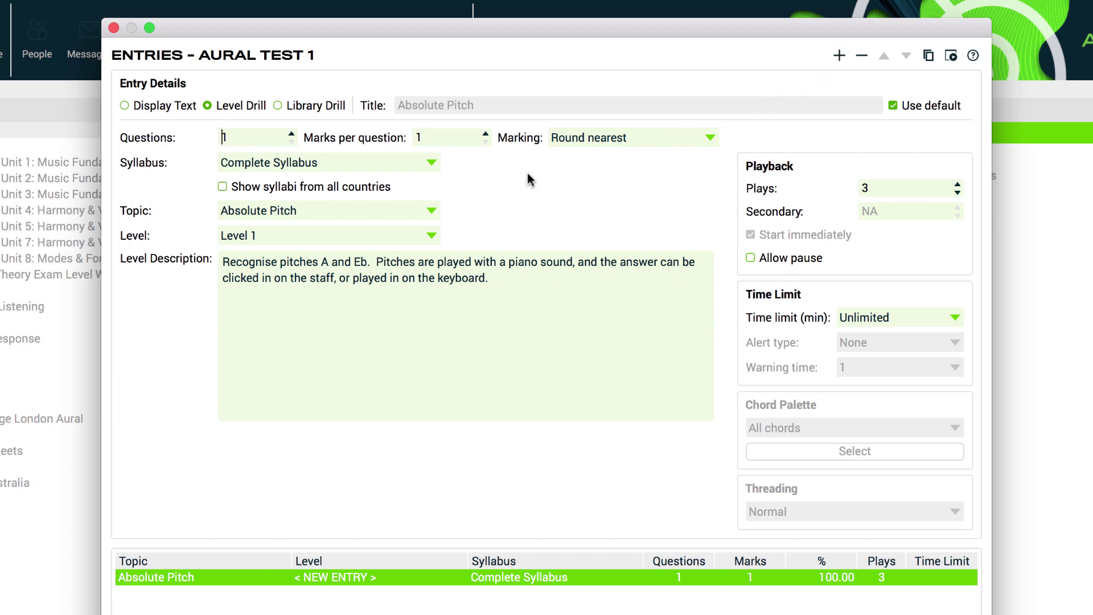
{"action": "left_click", "coordinate": [423, 162]}
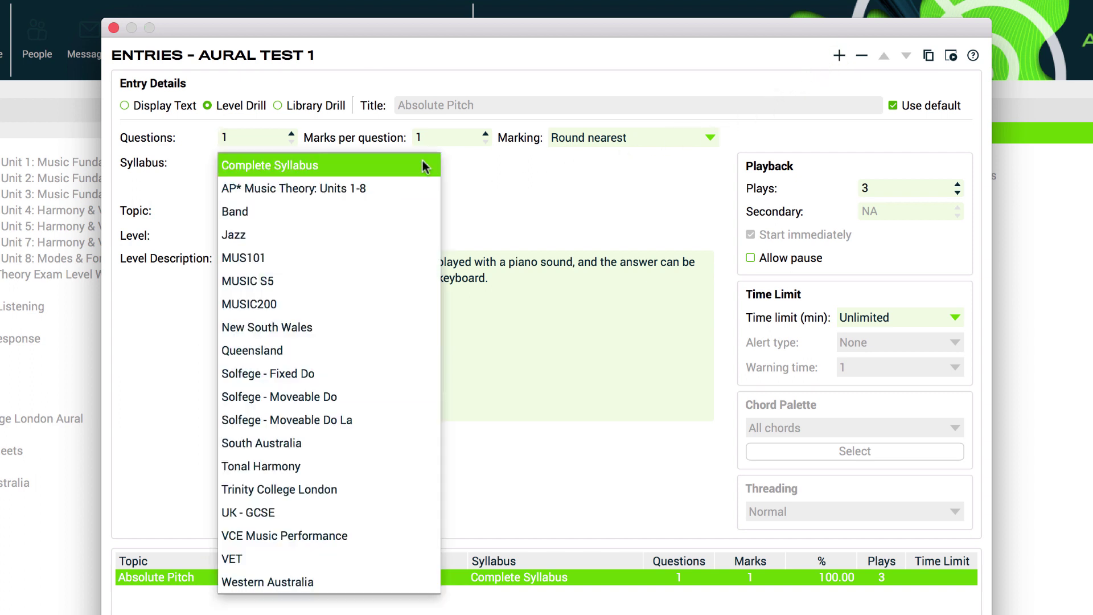
{"action": "left_click", "coordinate": [423, 164]}
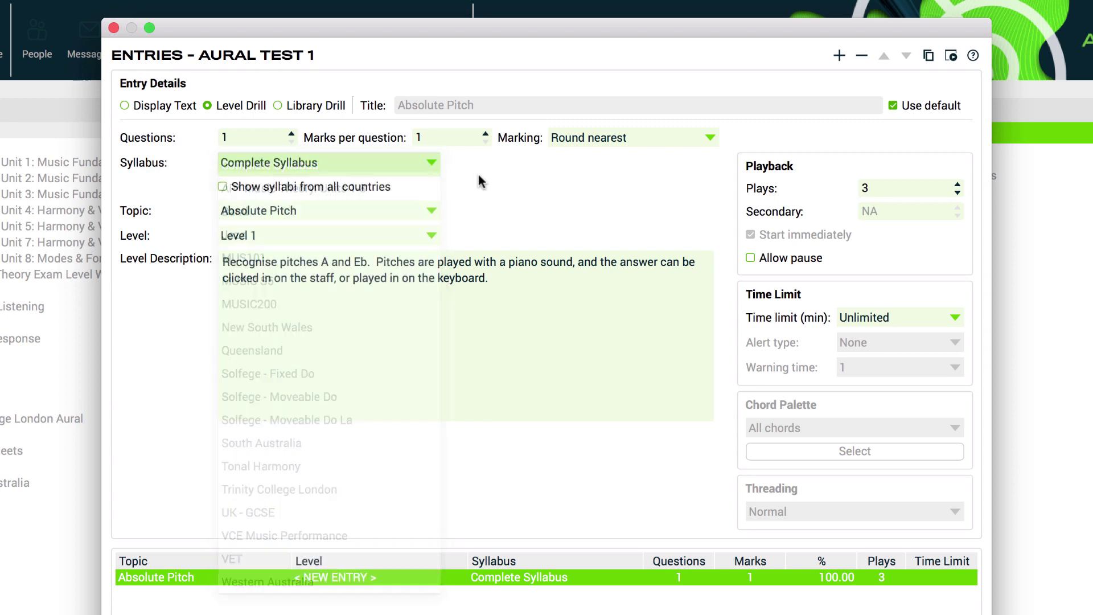
{"action": "left_click", "coordinate": [428, 208]}
{"action": "left_click", "coordinate": [392, 214]}
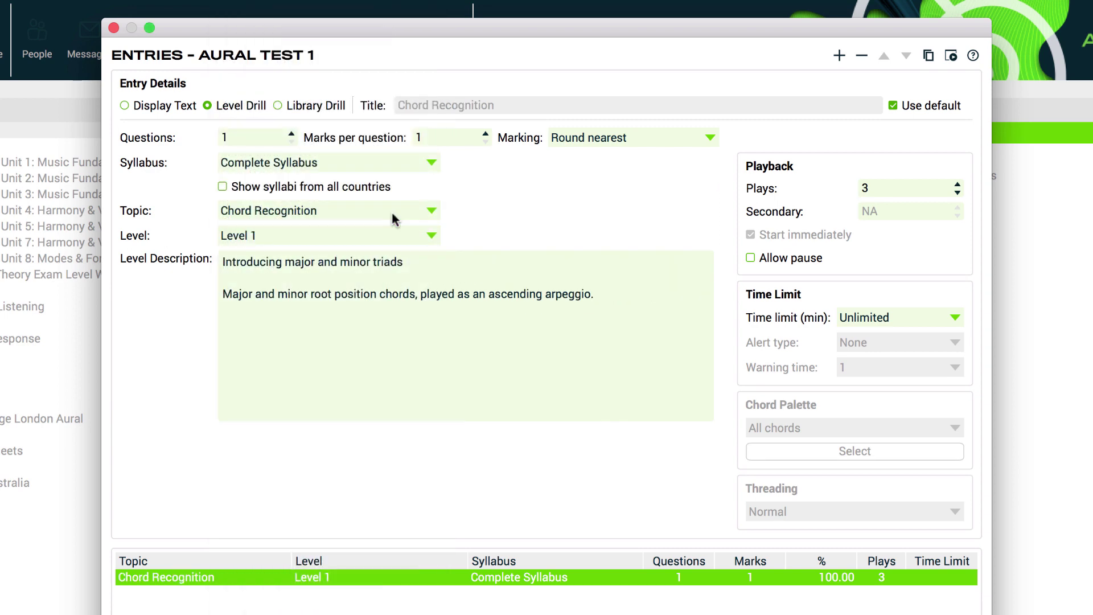
{"action": "left_click", "coordinate": [432, 234]}
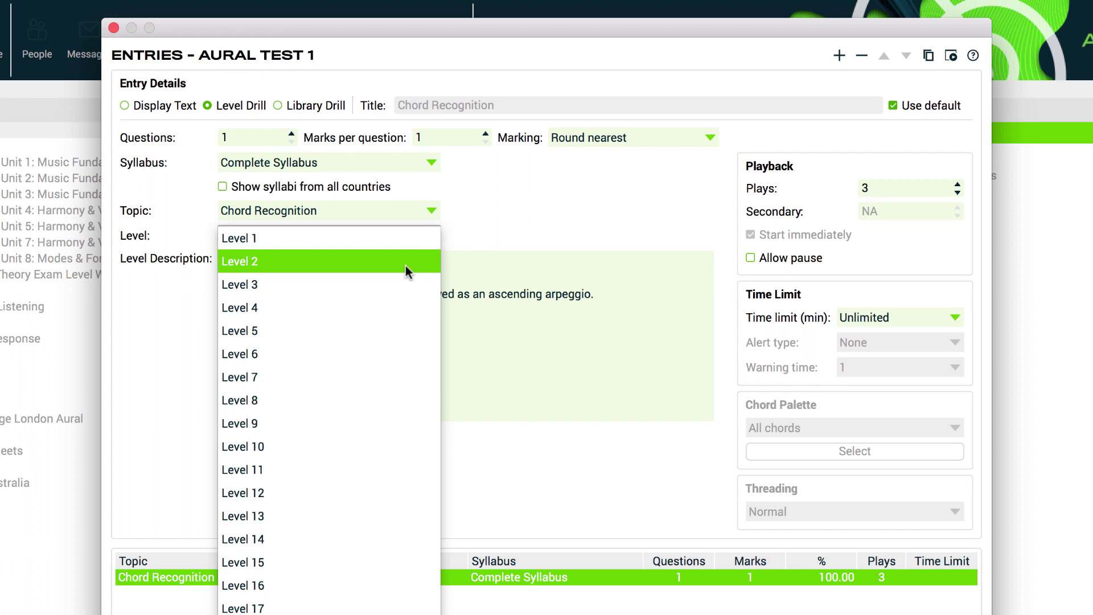
{"action": "left_click", "coordinate": [402, 283]}
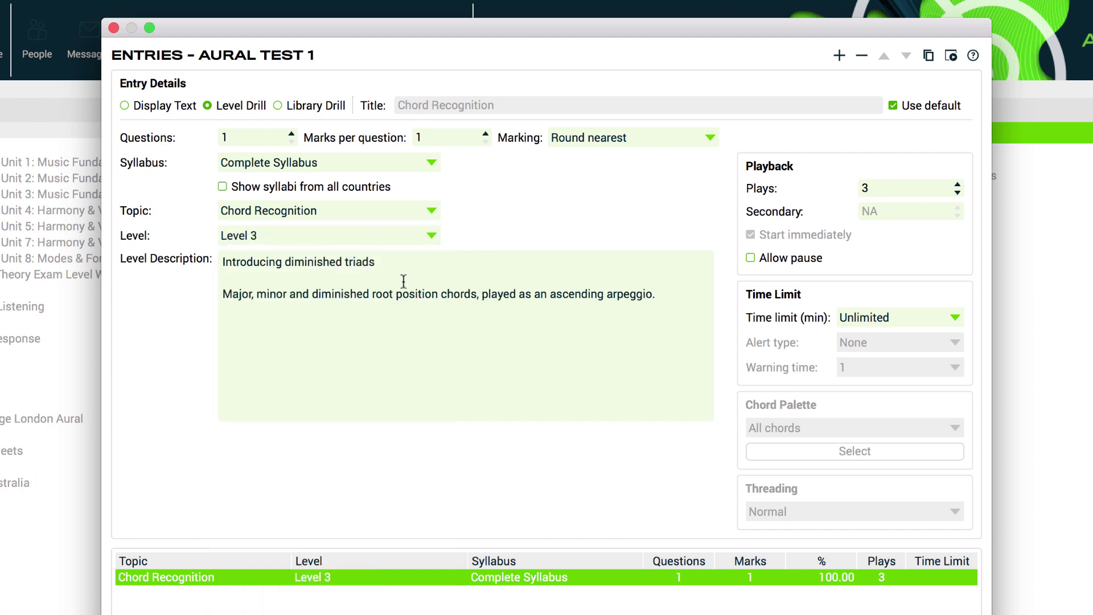
Give the Chord Recognition entry 4 questions worth 2 marks each, then add another entry
{"action": "left_click", "coordinate": [292, 134]}
{"action": "left_click", "coordinate": [292, 134]}
{"action": "left_click", "coordinate": [292, 134]}
{"action": "left_click", "coordinate": [485, 135]}
{"action": "left_click", "coordinate": [840, 56]}
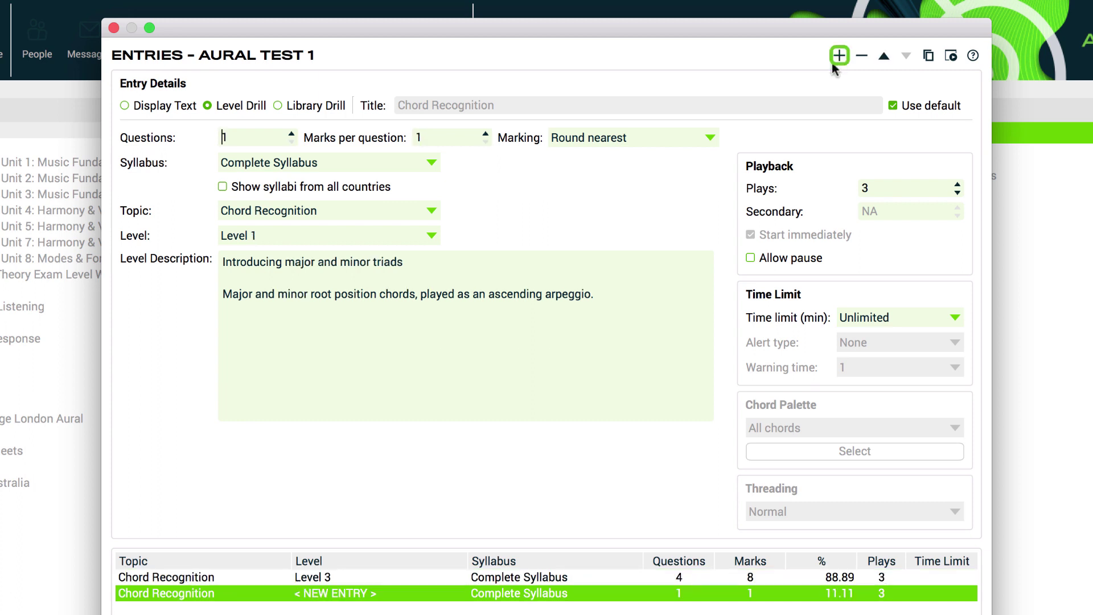
Make the second entry a library drill titled 'Melodic Dictation' and bring up Select Questions
{"action": "left_click", "coordinate": [278, 105]}
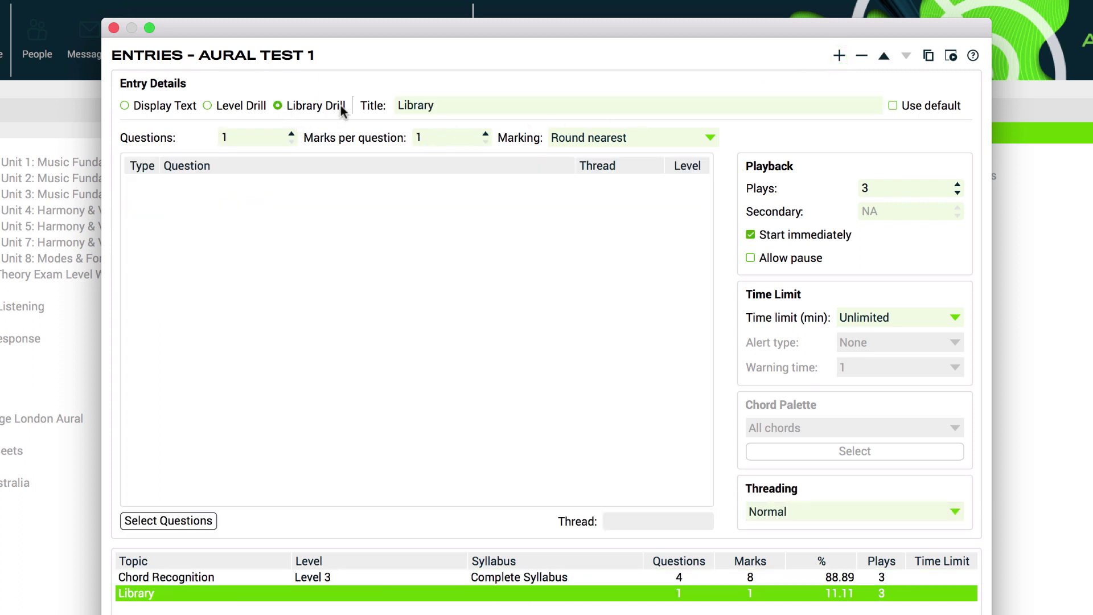
{"action": "double_click", "coordinate": [422, 105]}
{"action": "type", "text": "Melodic Dictation"}
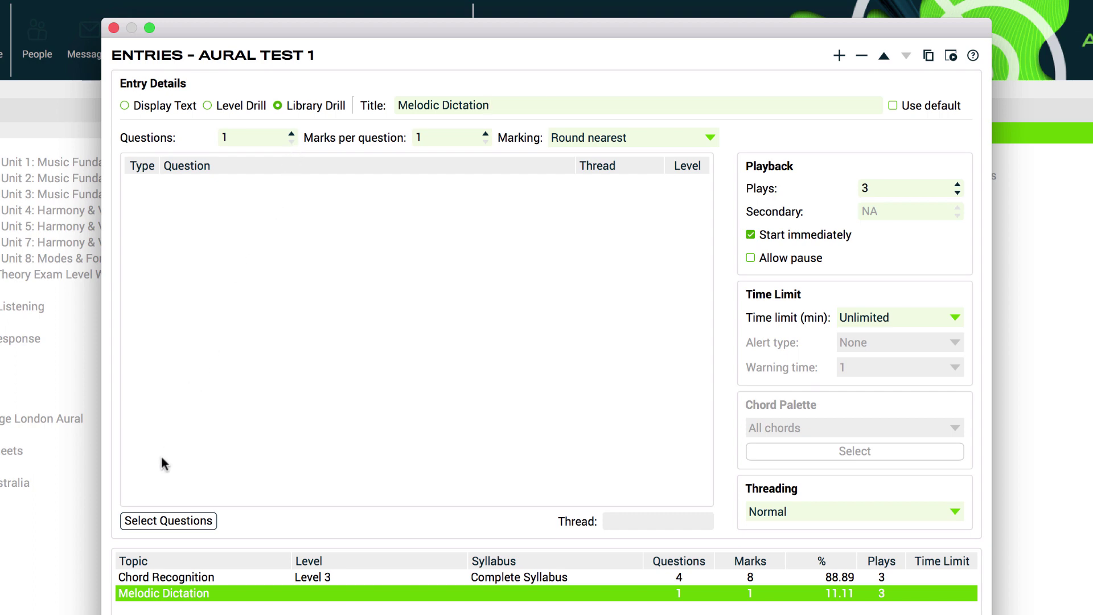
{"action": "left_click", "coordinate": [151, 527]}
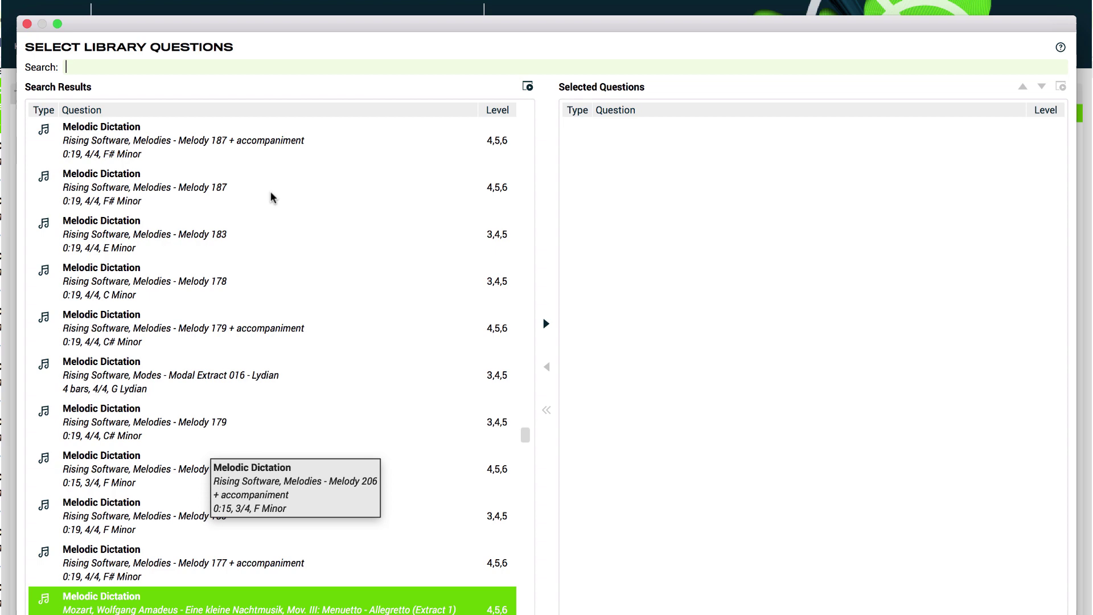
Search the library for 'melodic dictation, mozart, 3/4' and preview the Menuetto Extract 1 question
{"action": "left_click", "coordinate": [290, 68]}
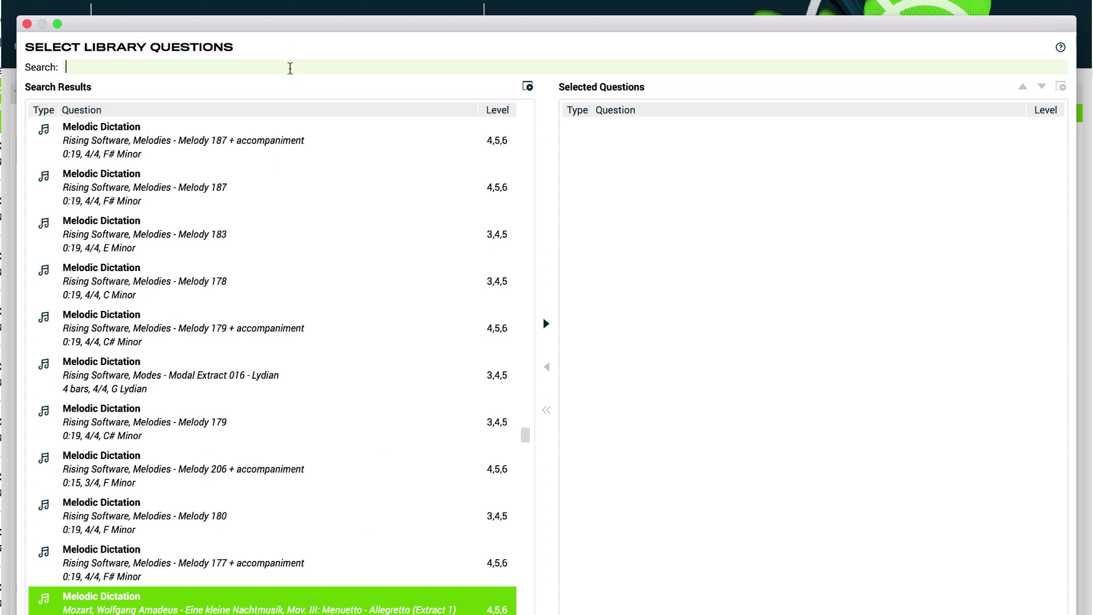
{"action": "type", "text": "melodic "}
{"action": "type", "text": "dictatio"}
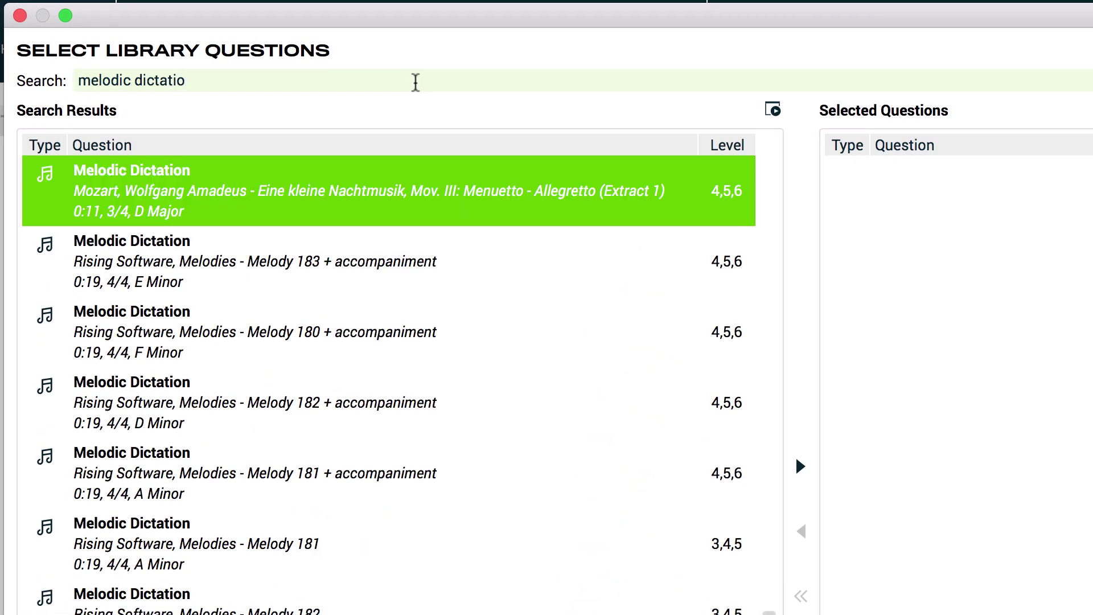
{"action": "type", "text": "n, mozart, 3/4,"}
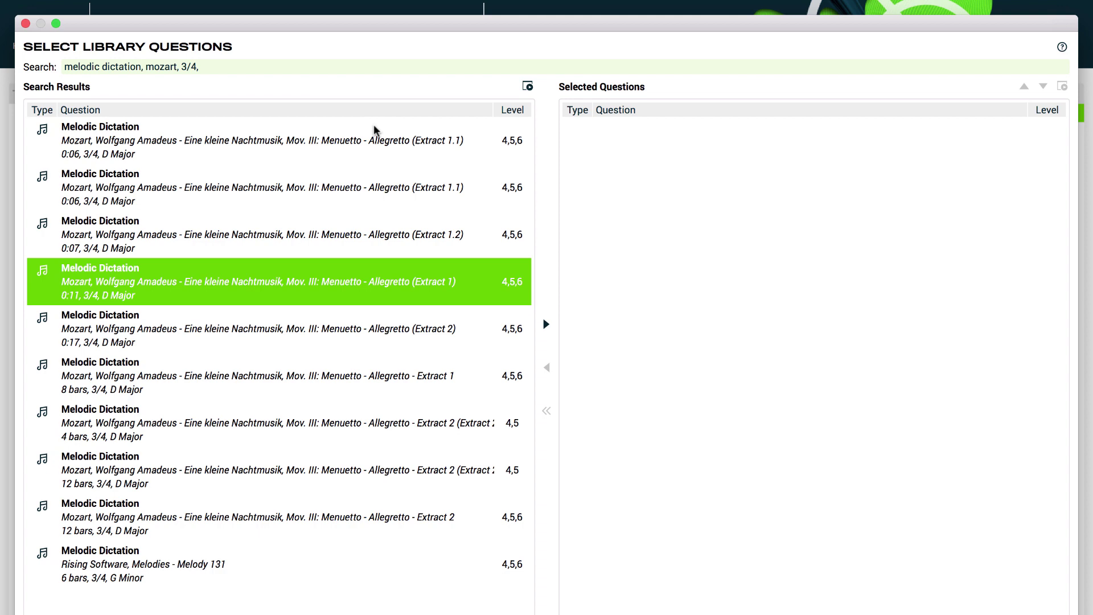
{"action": "left_click", "coordinate": [527, 86]}
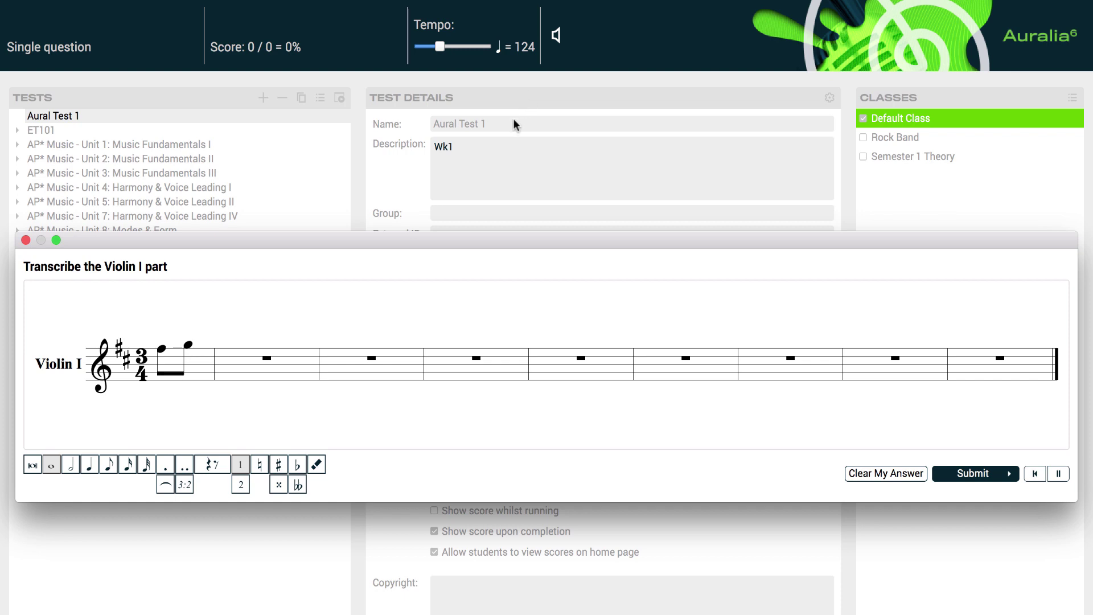
Enter a half note followed by two eighth notes in measure 2 of the preview
{"action": "left_click", "coordinate": [70, 464]}
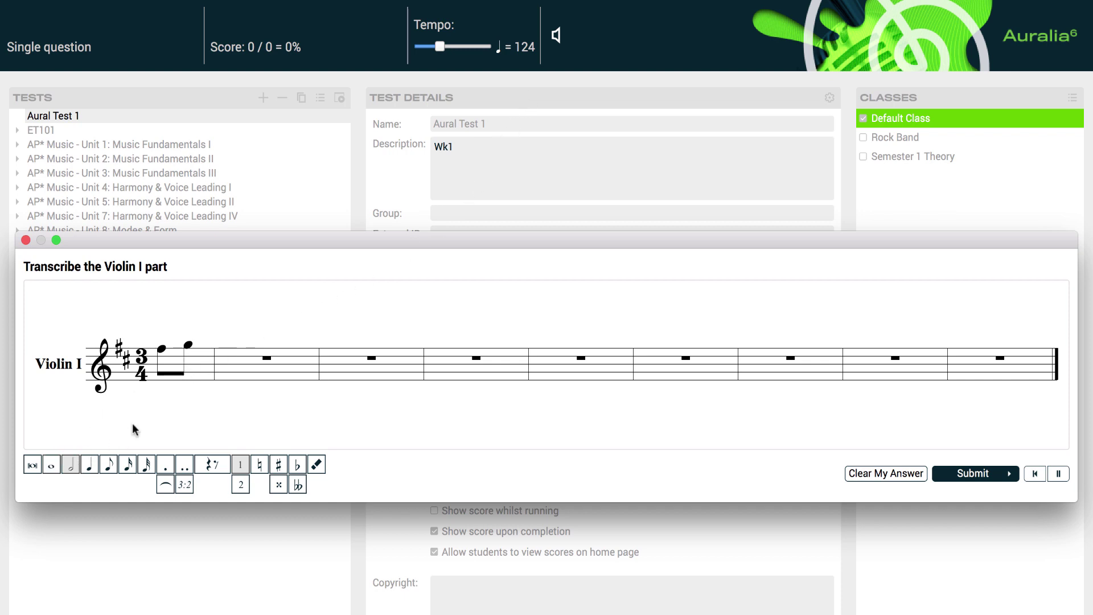
{"action": "left_click", "coordinate": [228, 334]}
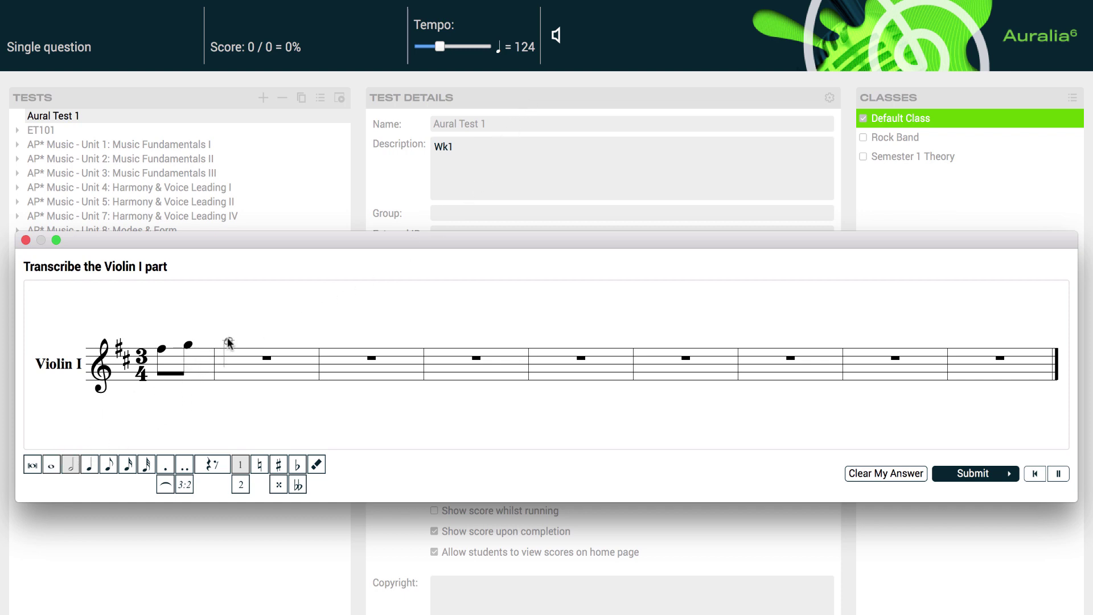
{"action": "left_click", "coordinate": [108, 465]}
{"action": "left_click", "coordinate": [296, 339]}
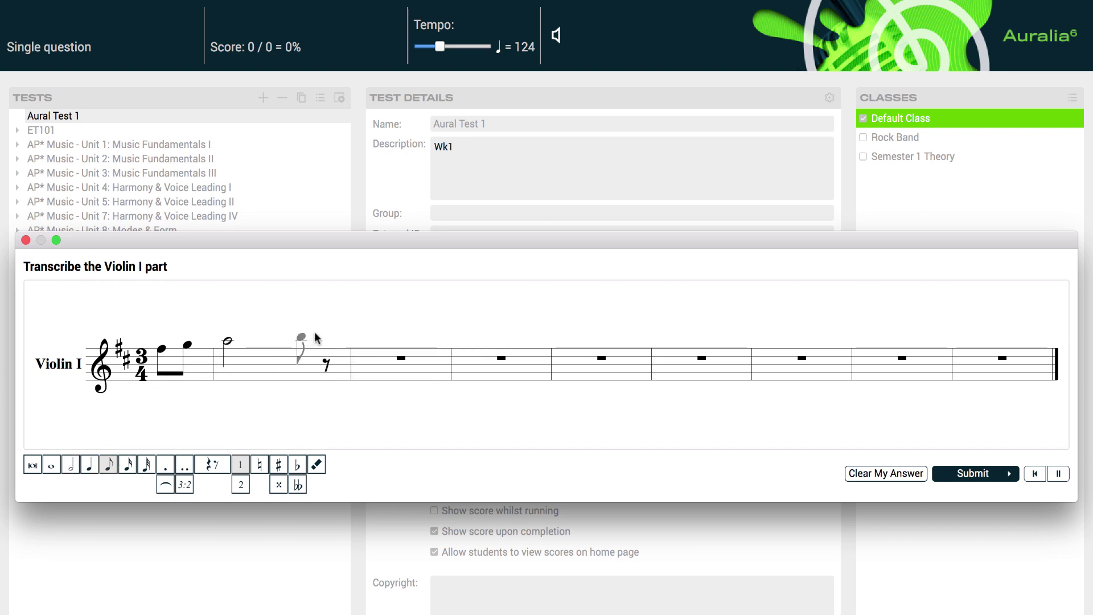
{"action": "left_click", "coordinate": [326, 337]}
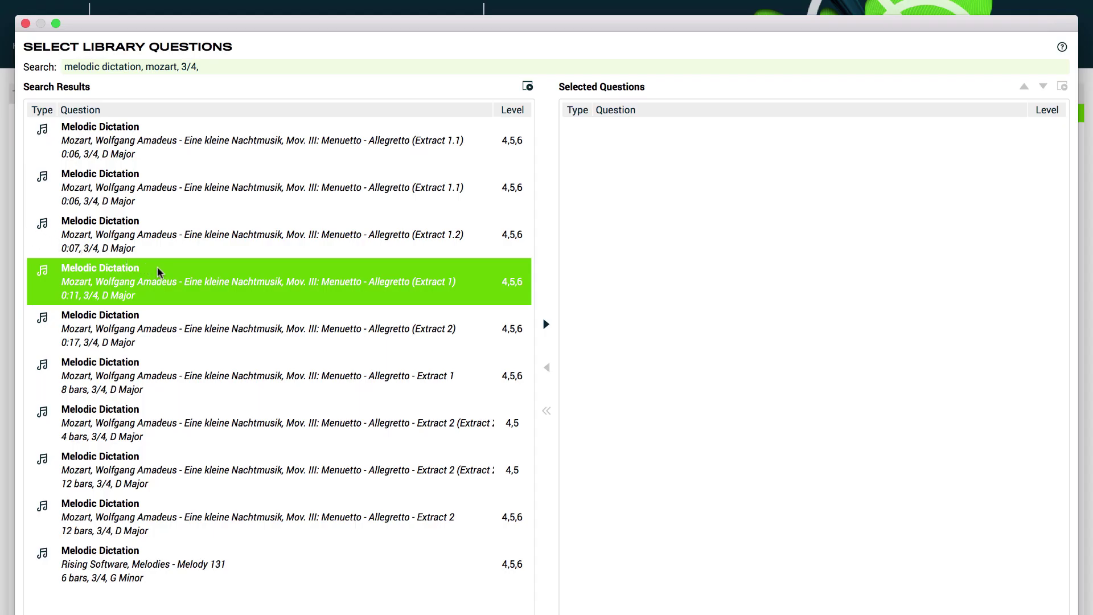
Move Menuetto Extract 1, the 12-bar Menuetto Extract 2 and Melody 131 into Selected Questions
{"action": "double_click", "coordinate": [307, 295]}
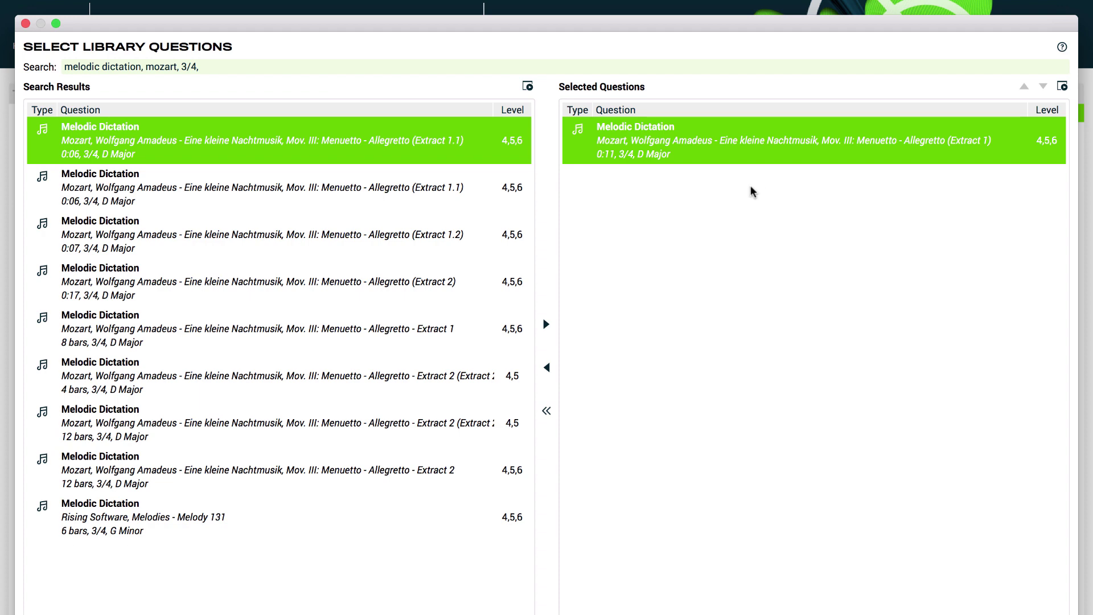
{"action": "double_click", "coordinate": [392, 423]}
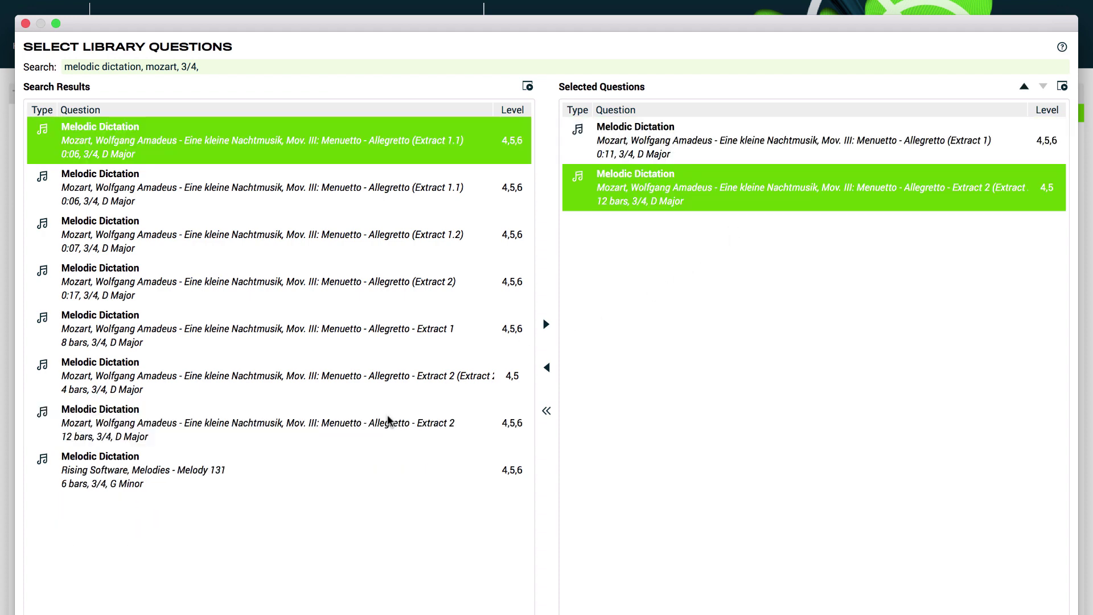
{"action": "double_click", "coordinate": [348, 462]}
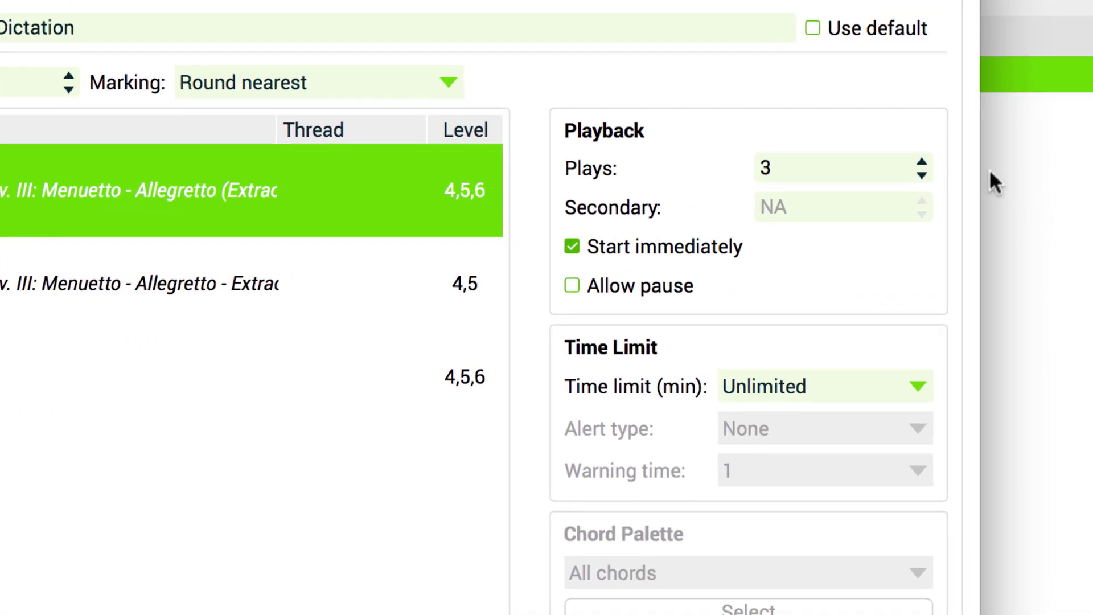
Raise the Melodic Dictation plays to 5 and add a third entry
{"action": "left_click", "coordinate": [920, 160]}
{"action": "left_click", "coordinate": [921, 160]}
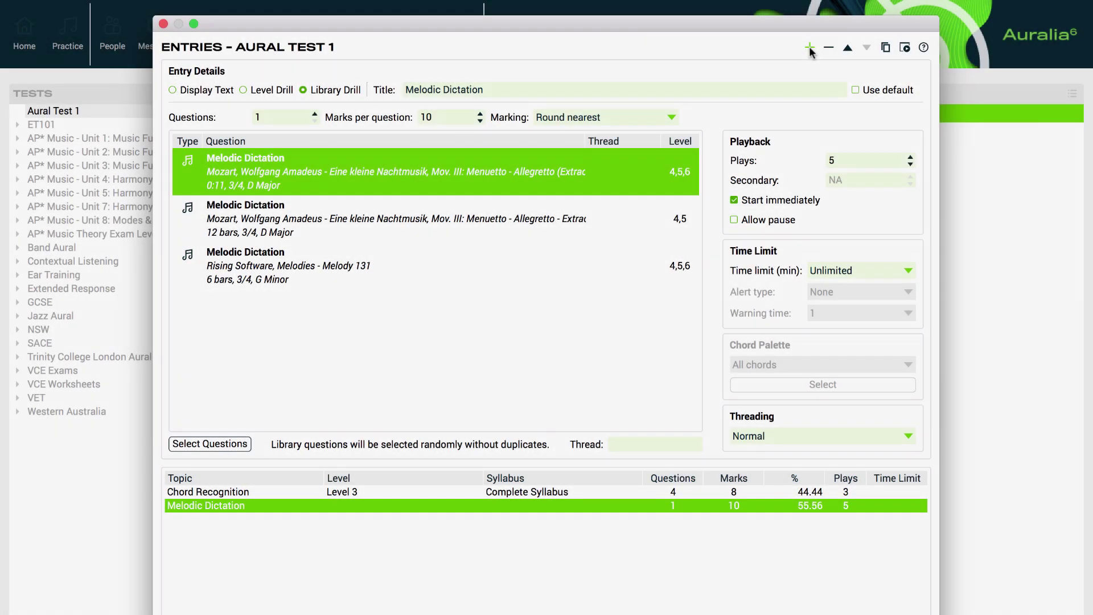
{"action": "left_click", "coordinate": [810, 49]}
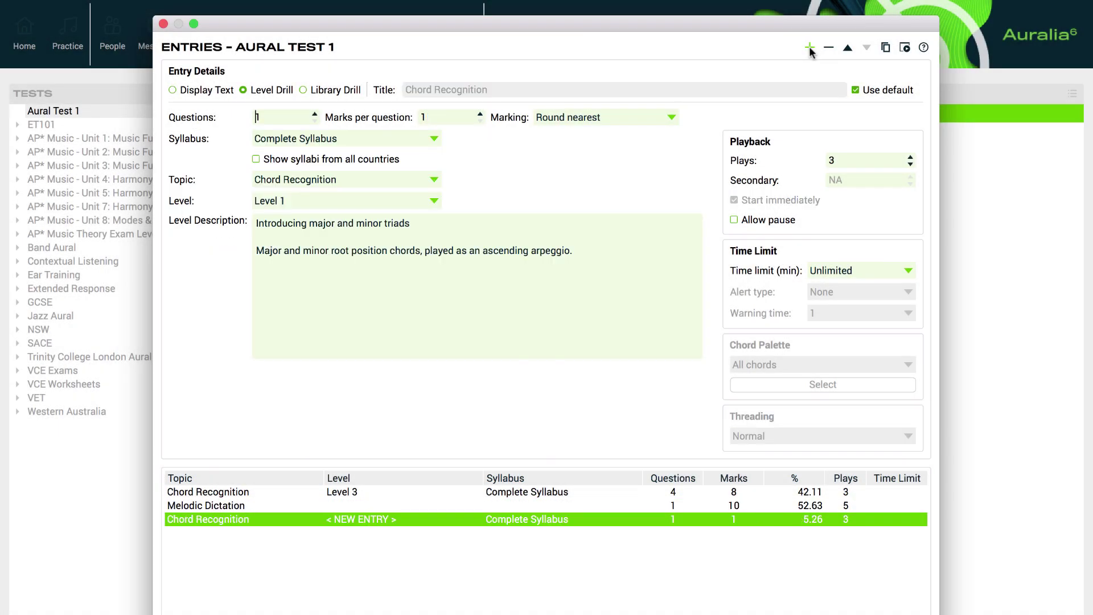
Make the third entry a library drill, search 'harmonic dictation, pop' and preview the Reggae question
{"action": "left_click", "coordinate": [320, 94]}
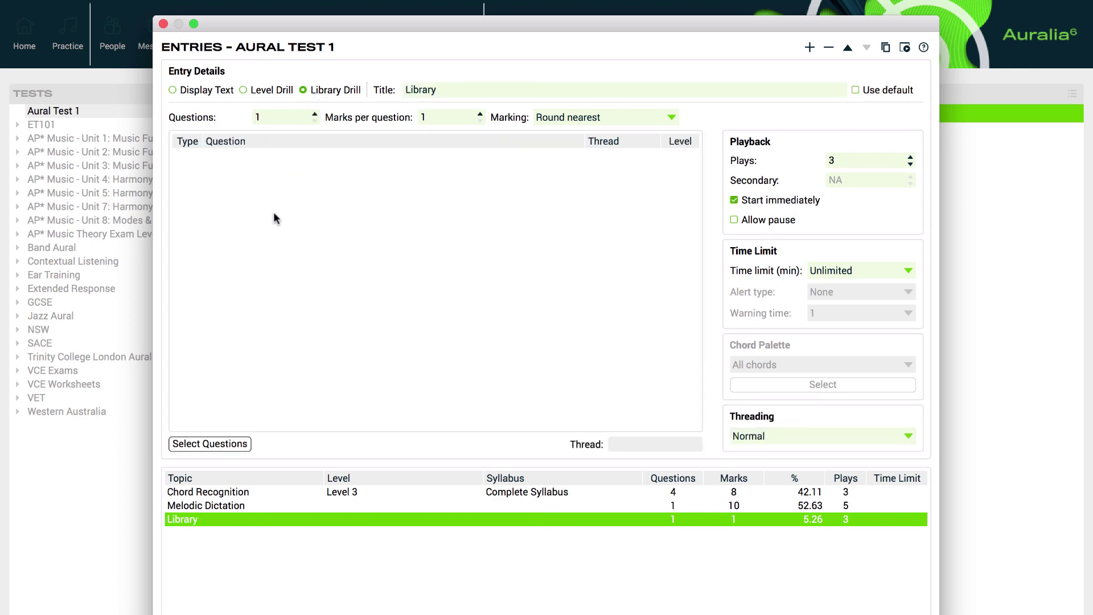
{"action": "left_click", "coordinate": [227, 445]}
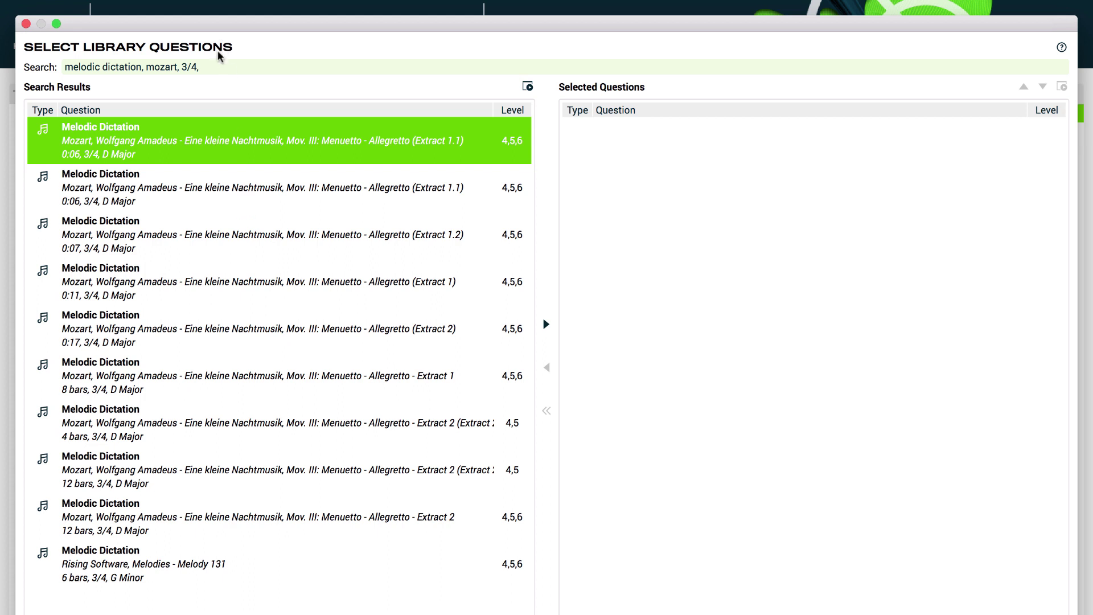
{"action": "left_click_drag", "start_coordinate": [211, 69], "coordinate": [59, 69]}
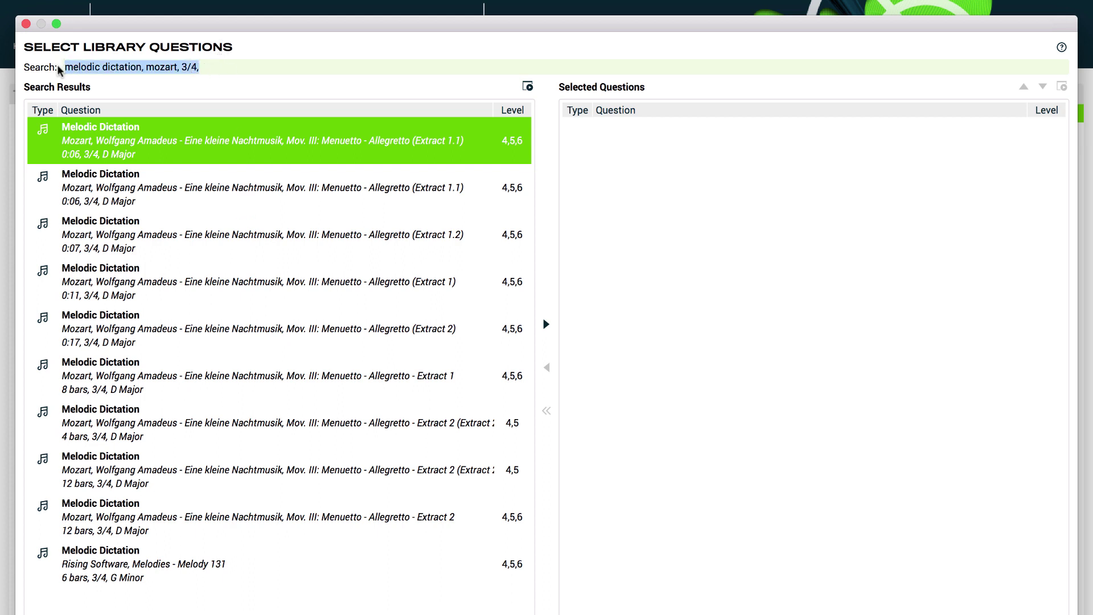
{"action": "type", "text": "harmonic dic"}
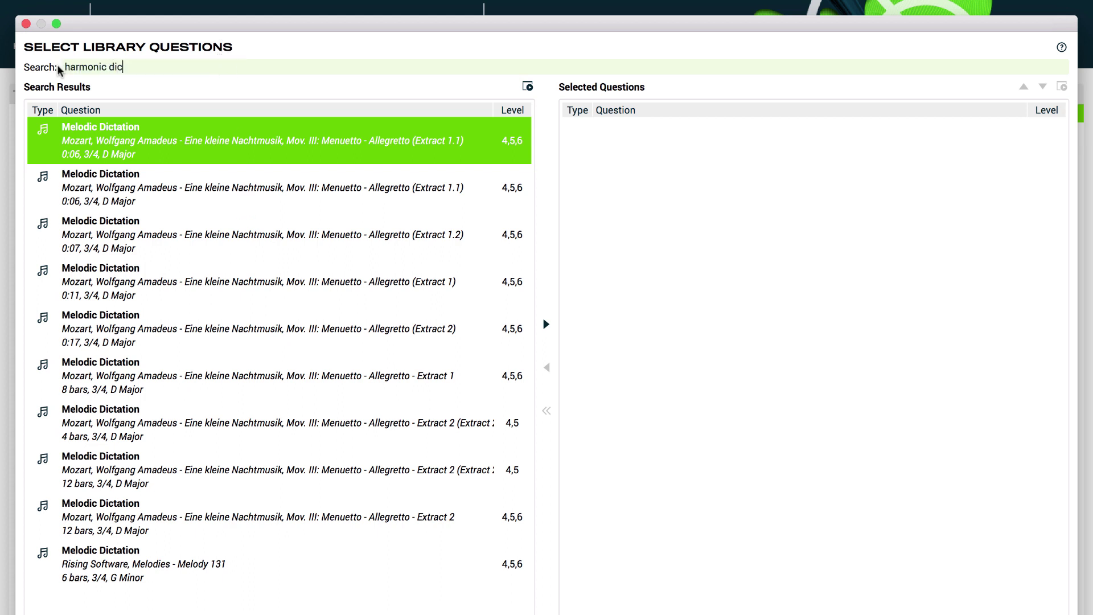
{"action": "type", "text": "tation"}
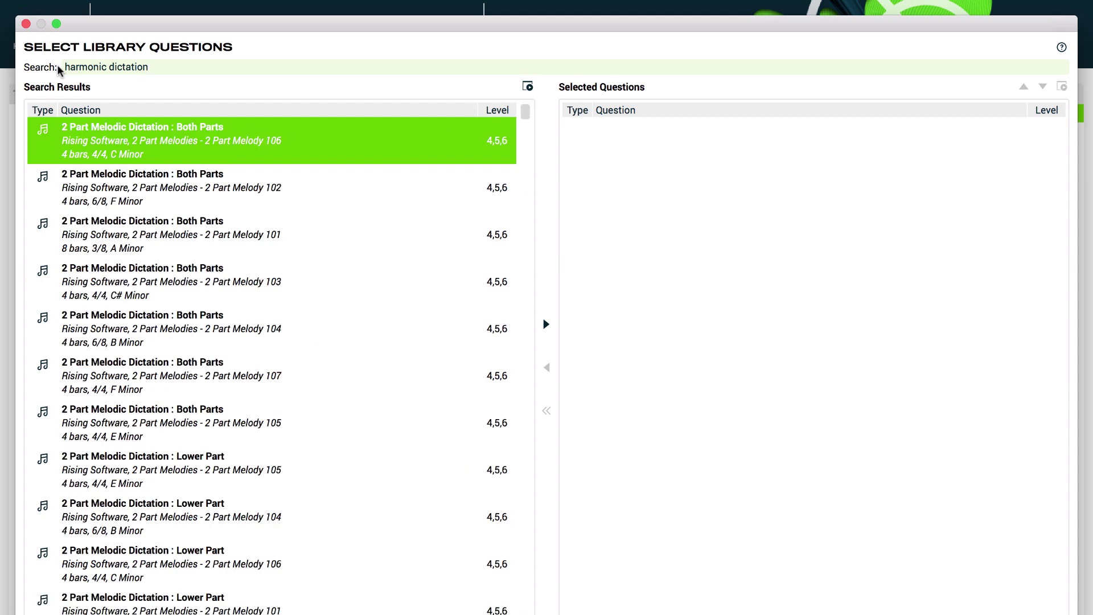
{"action": "type", "text": ", pop"}
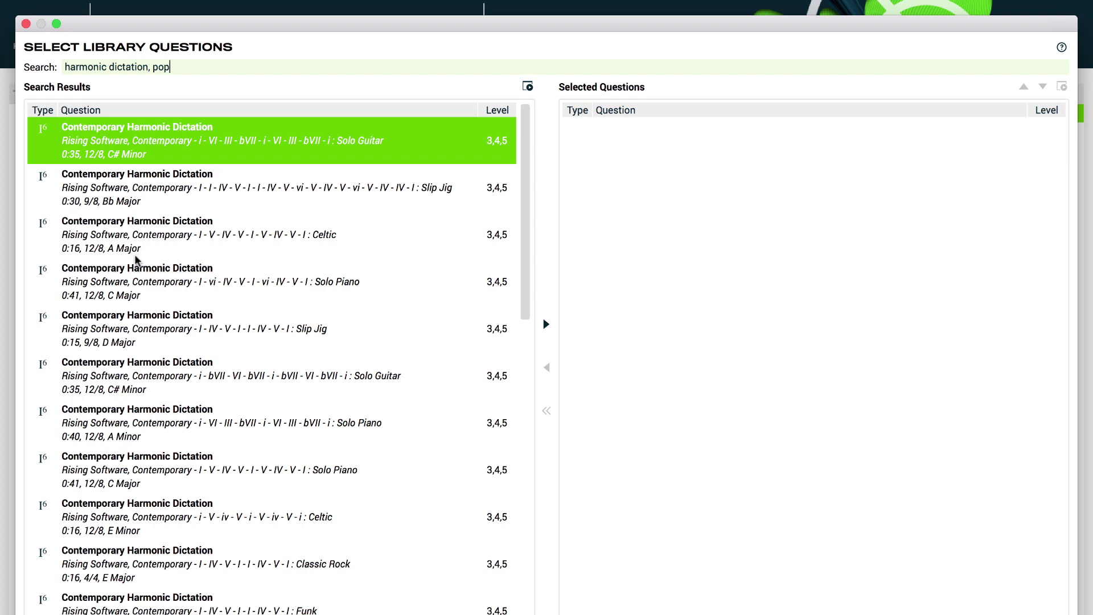
{"action": "scroll", "coordinate": [194, 365], "scroll_direction": "down", "scroll_amount": 10}
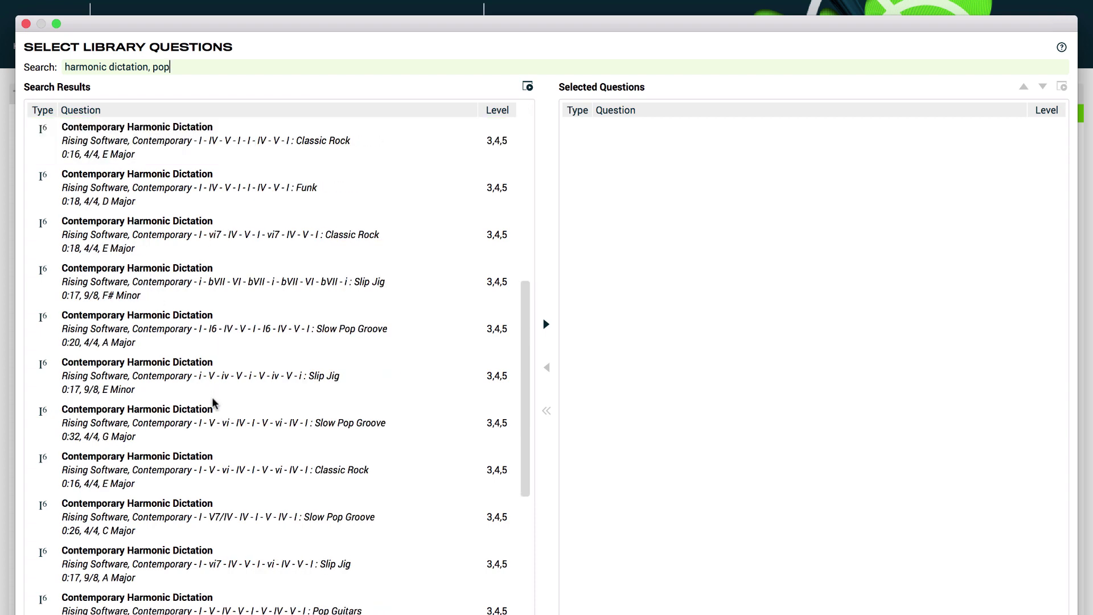
{"action": "scroll", "coordinate": [214, 403], "scroll_direction": "down", "scroll_amount": 3}
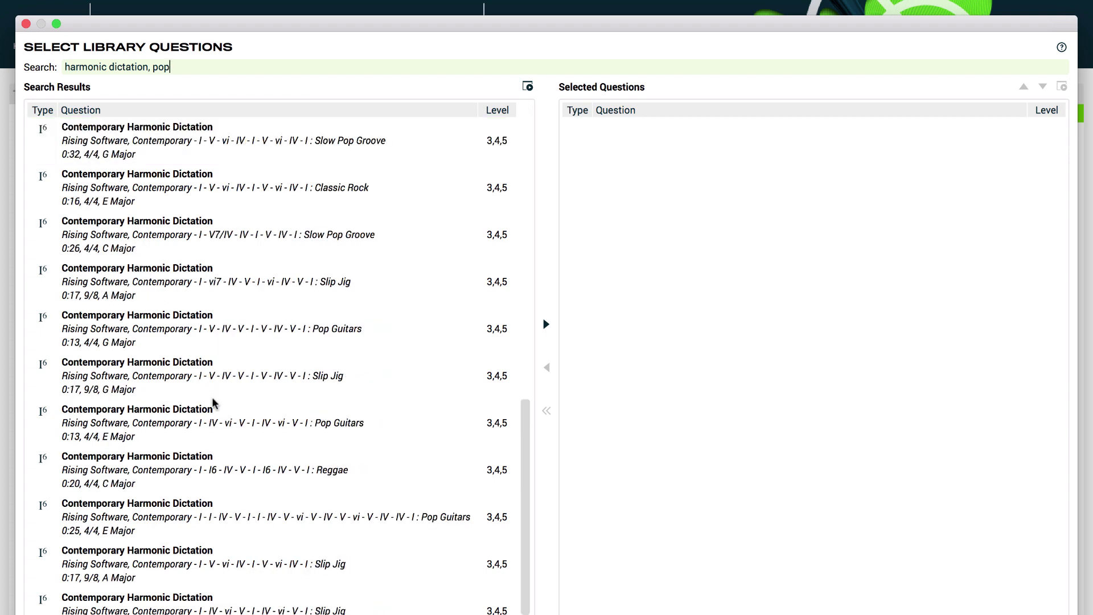
{"action": "left_click", "coordinate": [245, 455]}
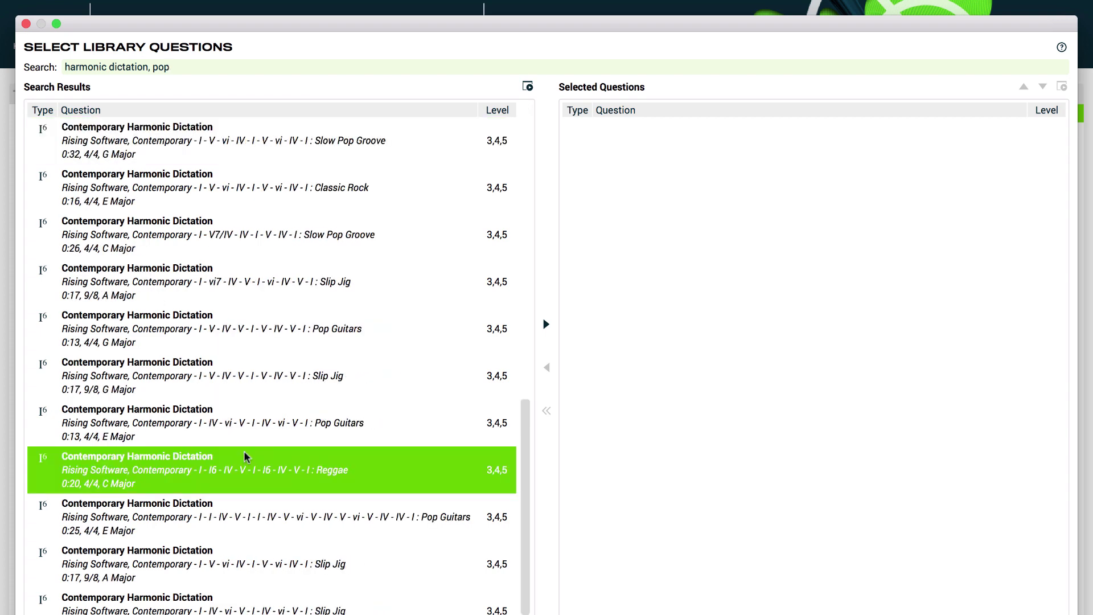
{"action": "left_click", "coordinate": [528, 87]}
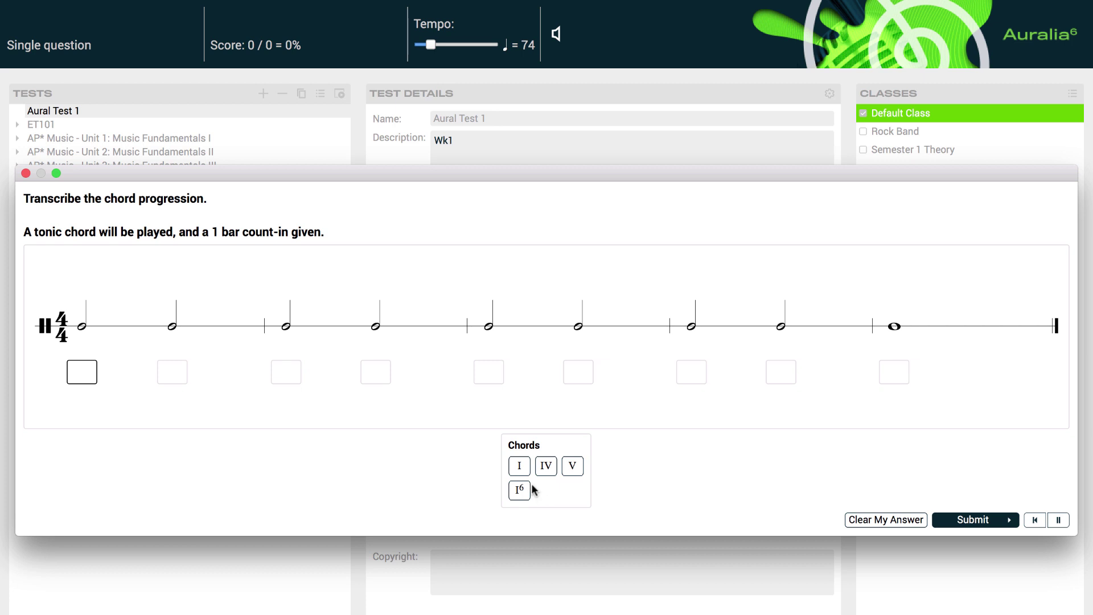
Answer the Reggae progression preview with the chords I, I6, IV and V
{"action": "left_click", "coordinate": [521, 470]}
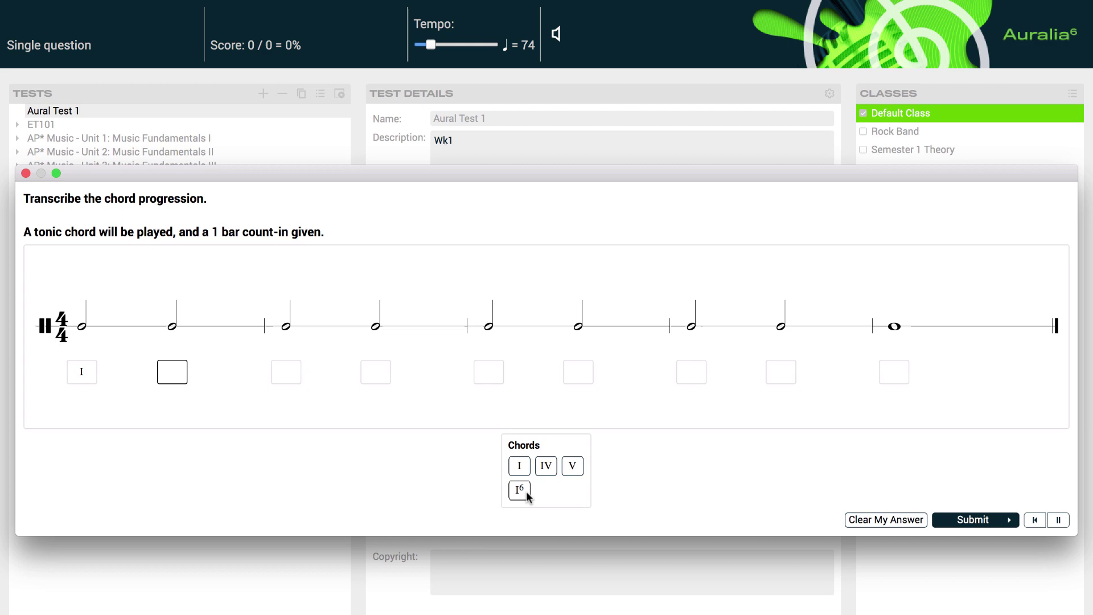
{"action": "left_click", "coordinate": [526, 493]}
{"action": "left_click", "coordinate": [548, 471]}
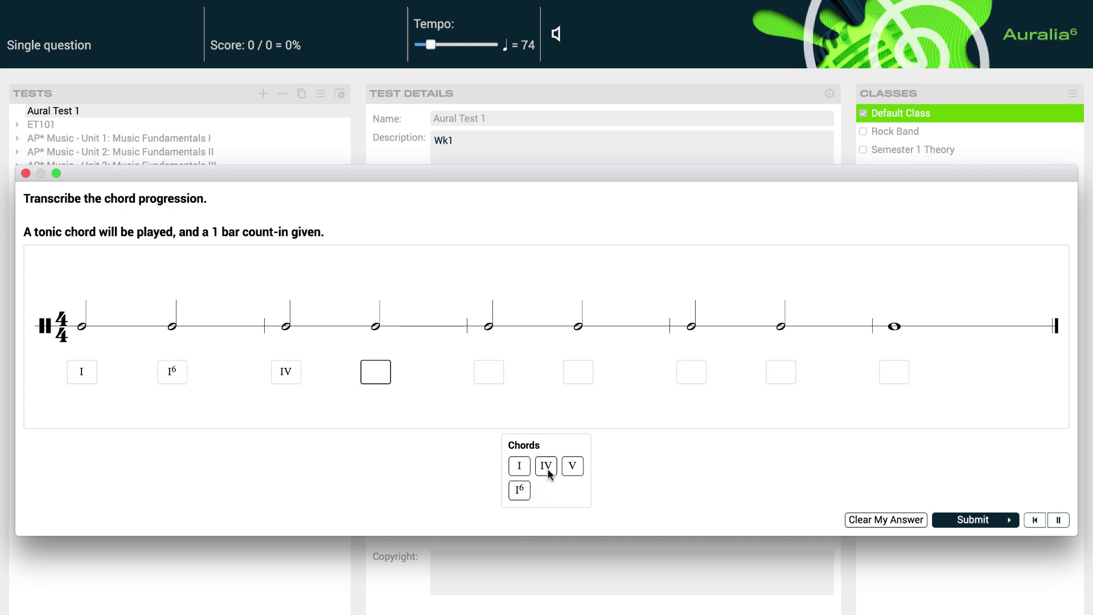
{"action": "left_click", "coordinate": [573, 470]}
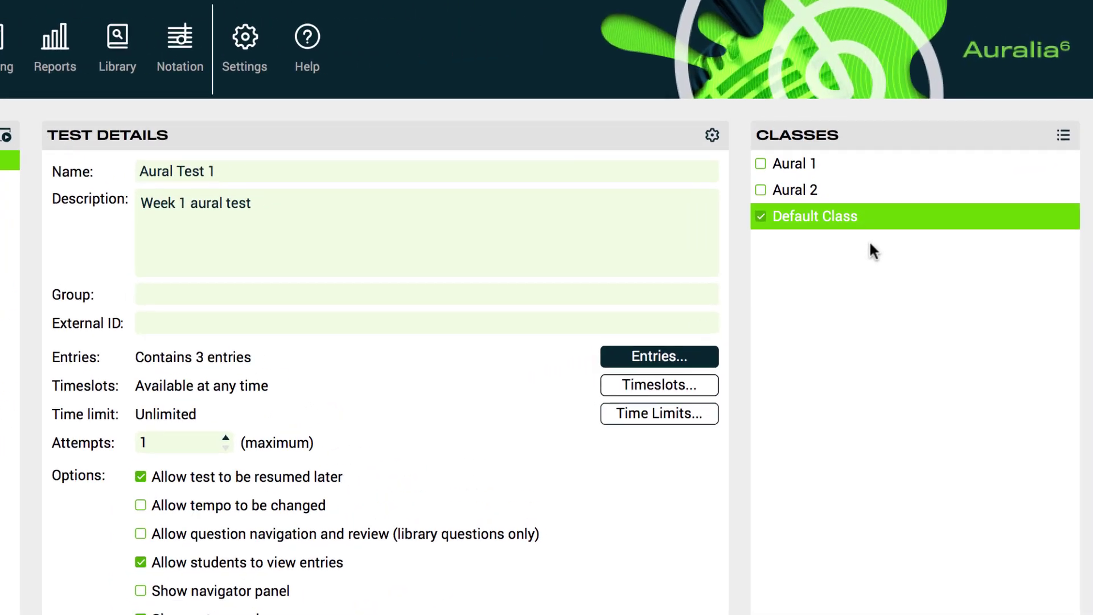
Tick the Aural 1 and Aural 2 classes for Aural Test 1, then bring up its Timeslots list
{"action": "left_click", "coordinate": [748, 169]}
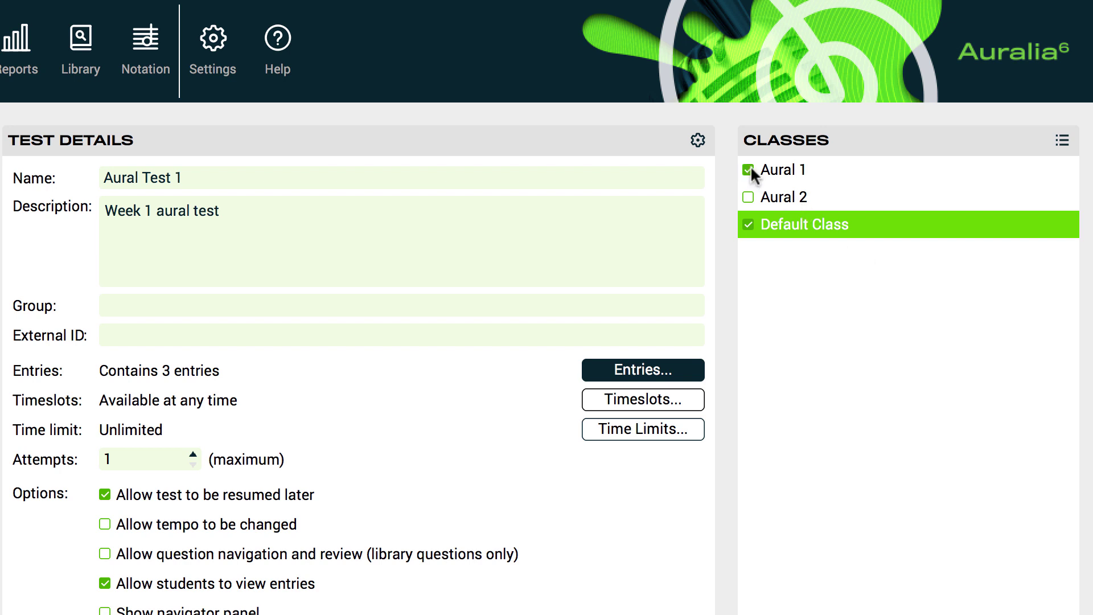
{"action": "left_click", "coordinate": [749, 197]}
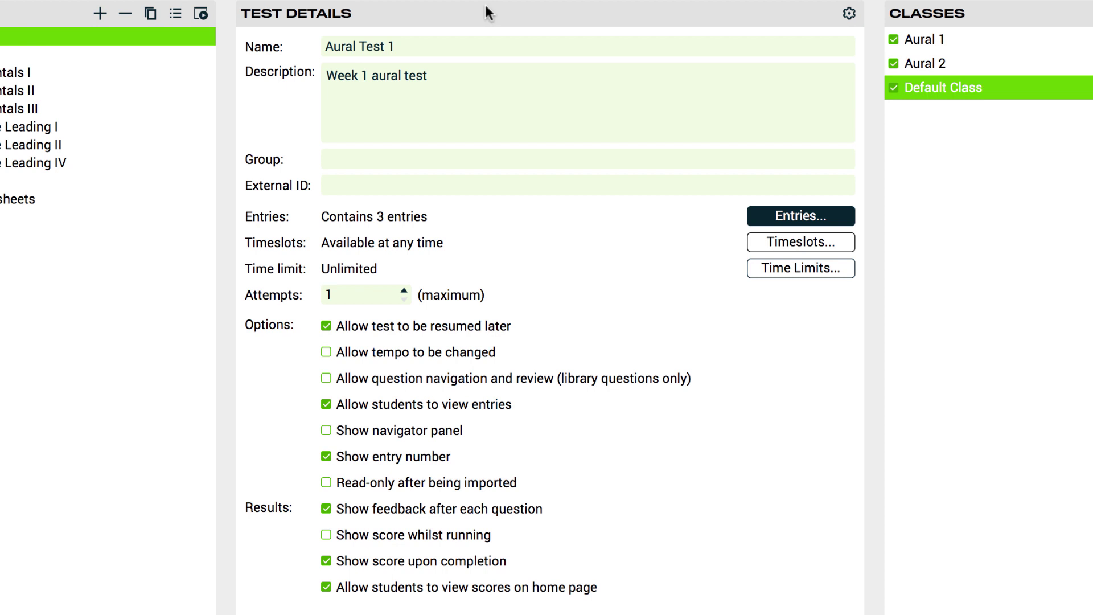
{"action": "left_click", "coordinate": [847, 249]}
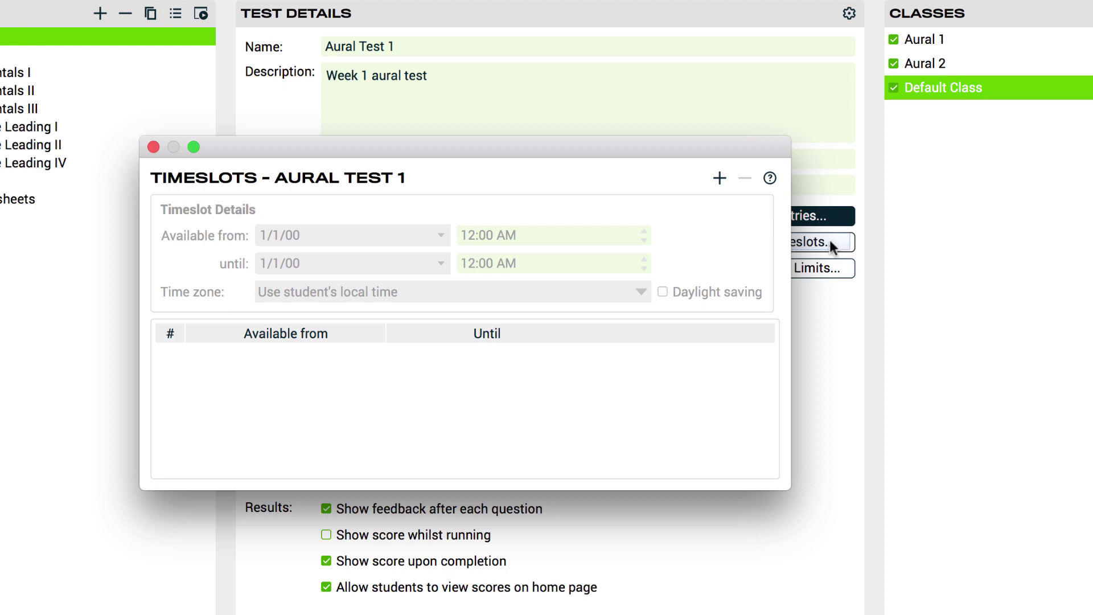
Add a timeslot from 26/11/19 9:00 AM and set its end date to 5 December 2019
{"action": "left_click", "coordinate": [721, 179]}
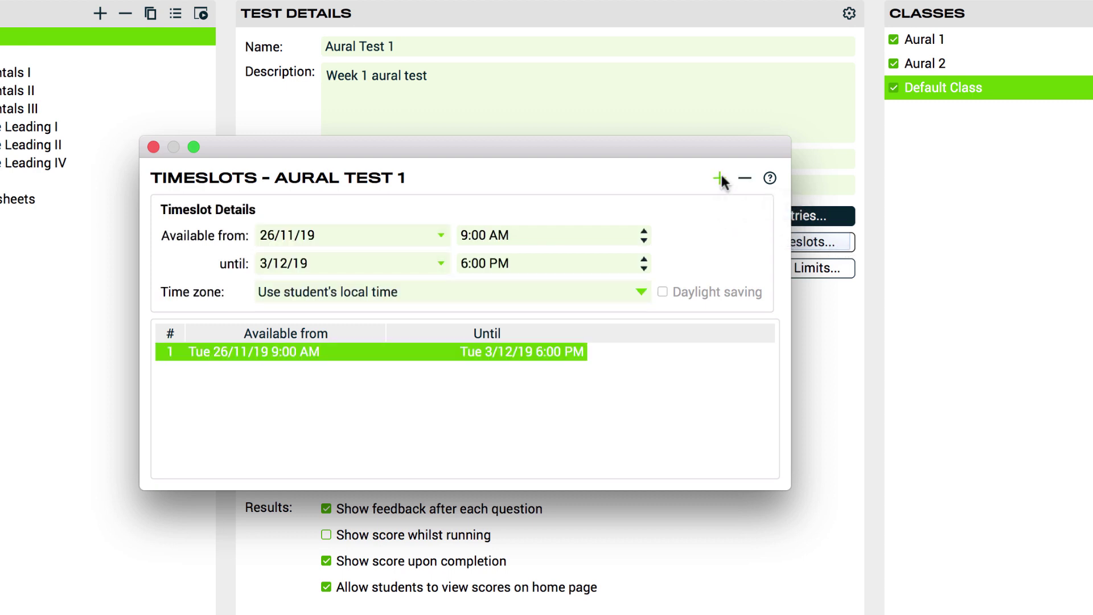
{"action": "left_click", "coordinate": [441, 264]}
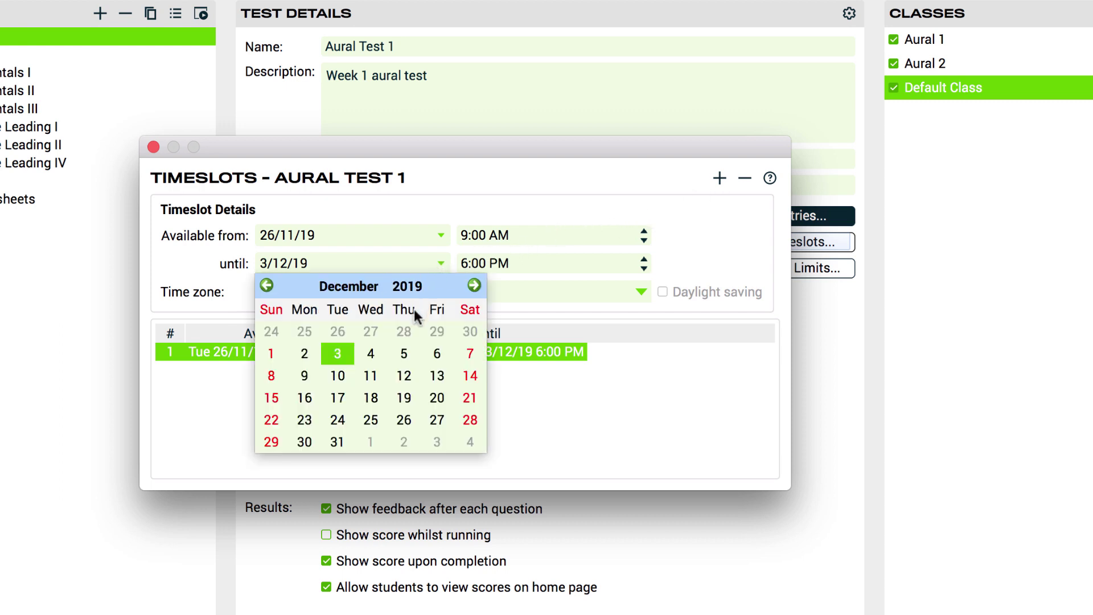
{"action": "left_click", "coordinate": [405, 352]}
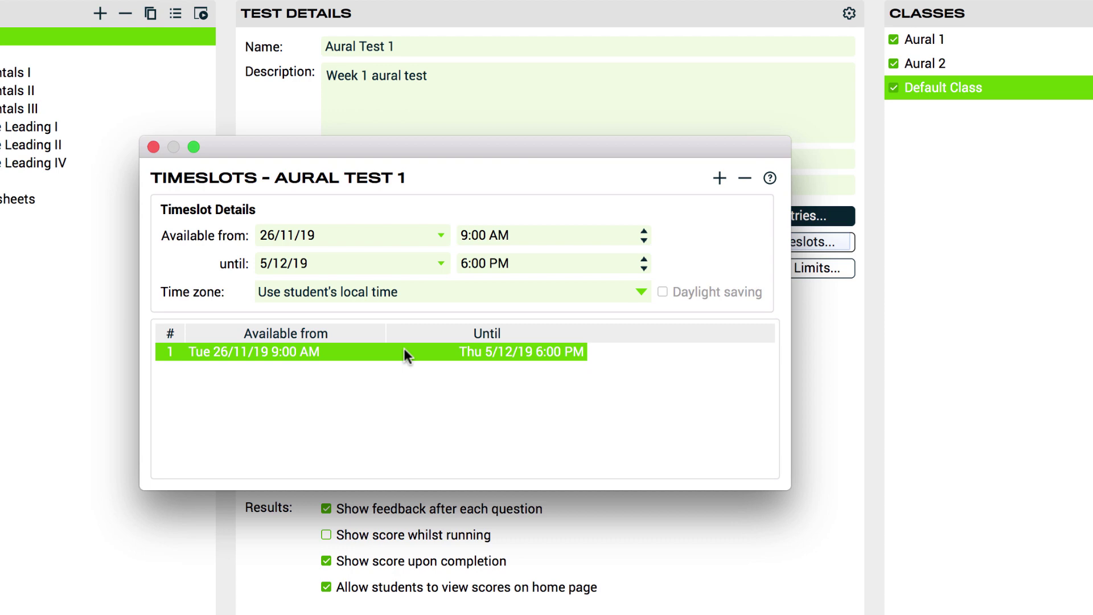